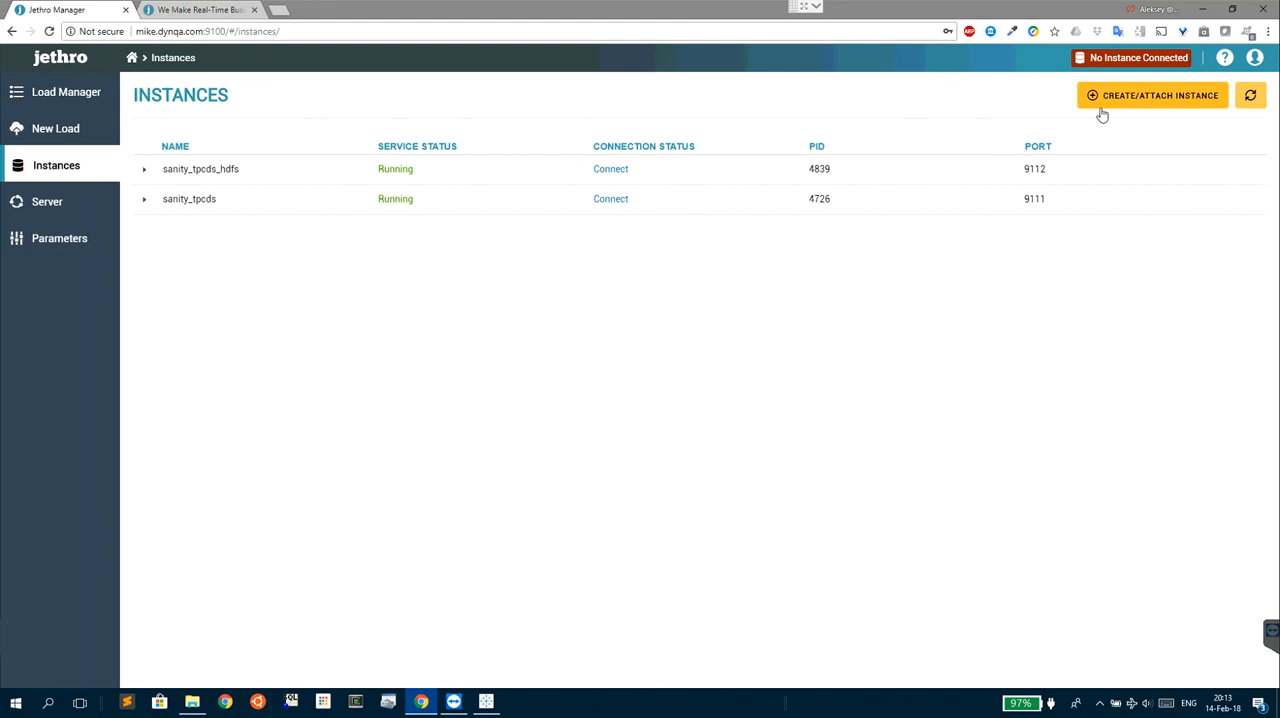
# - Begin a new instance on HDFS storage and create its location path /user/jethro/instances/demo
pyautogui.click(1183, 106)
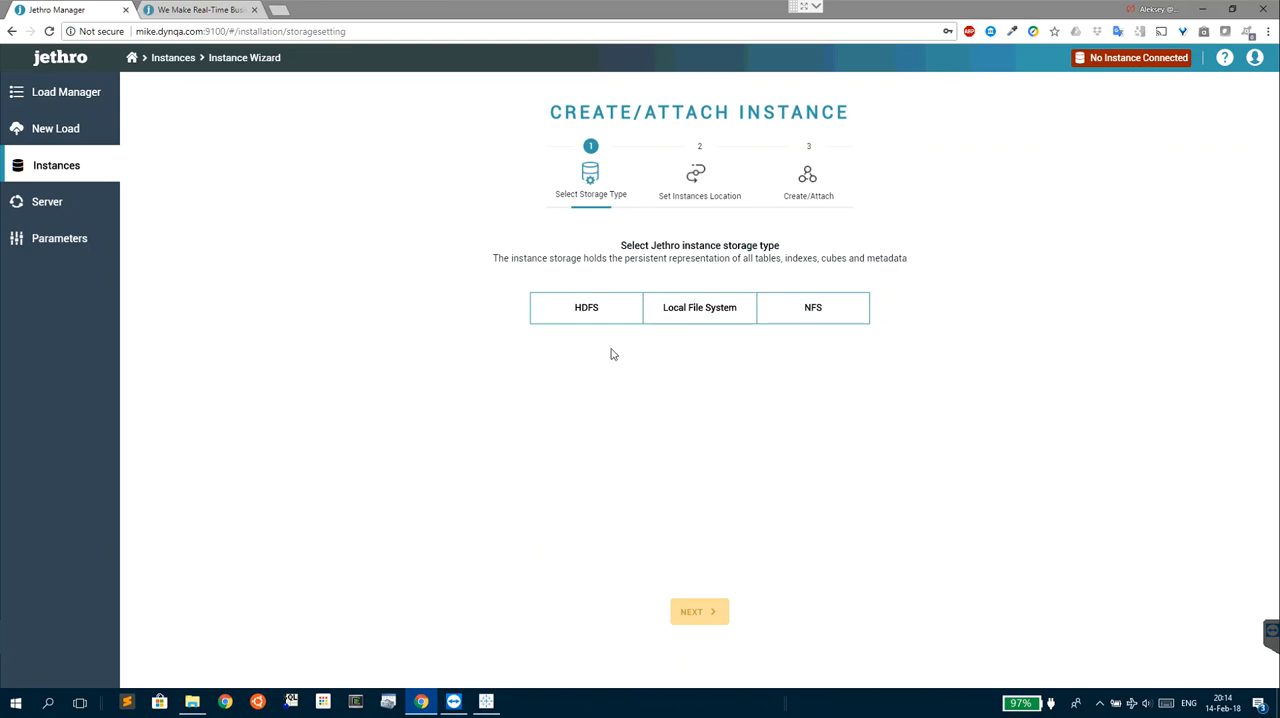
pyautogui.click(592, 311)
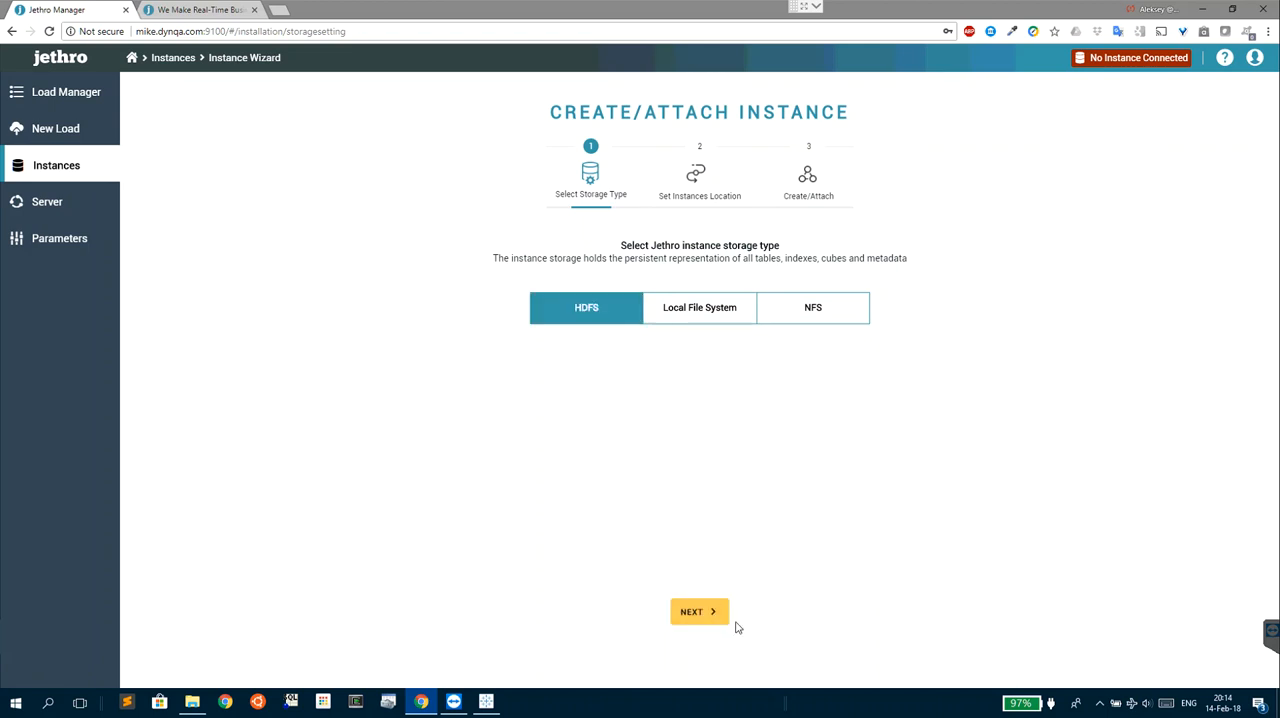
pyautogui.click(700, 614)
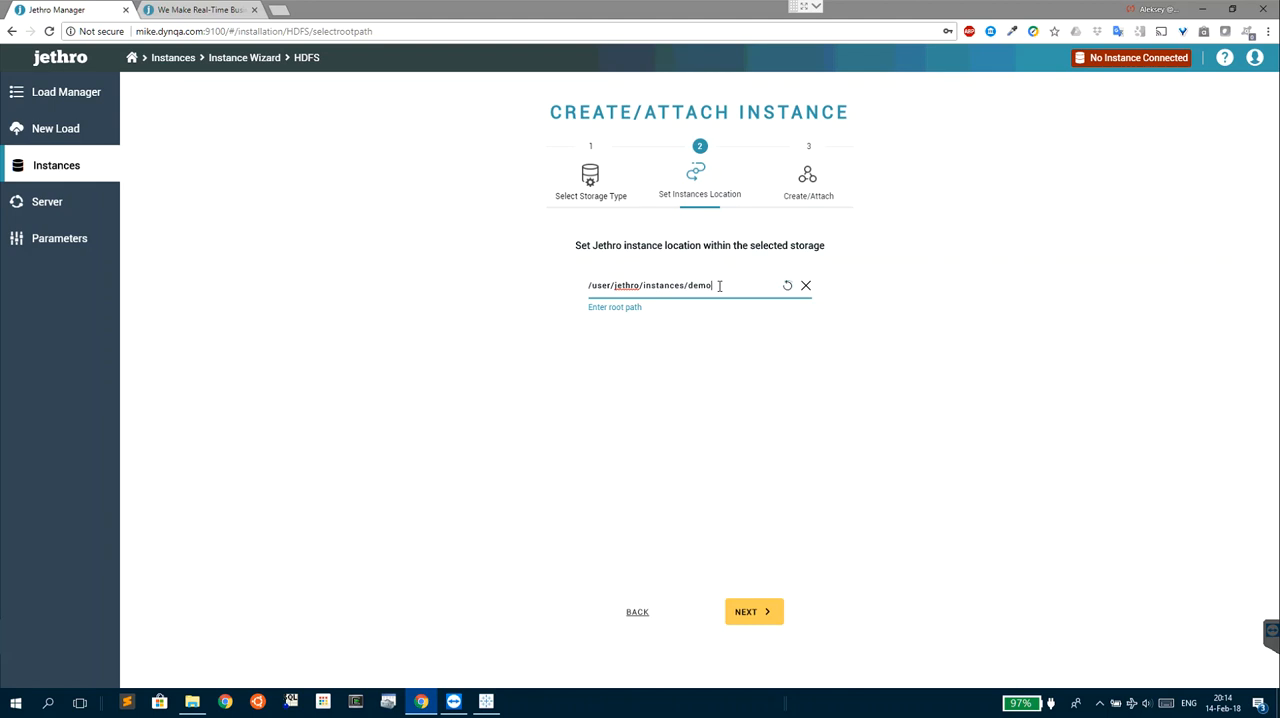
pyautogui.click(754, 620)
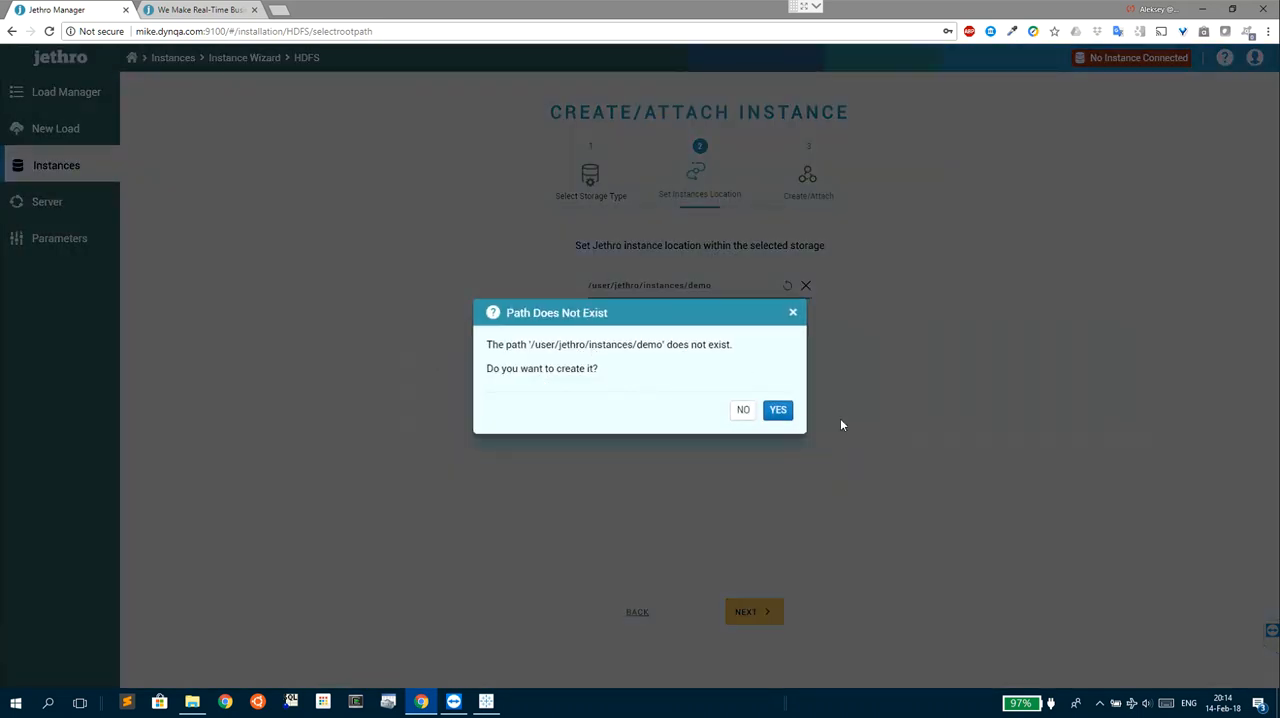
pyautogui.click(779, 411)
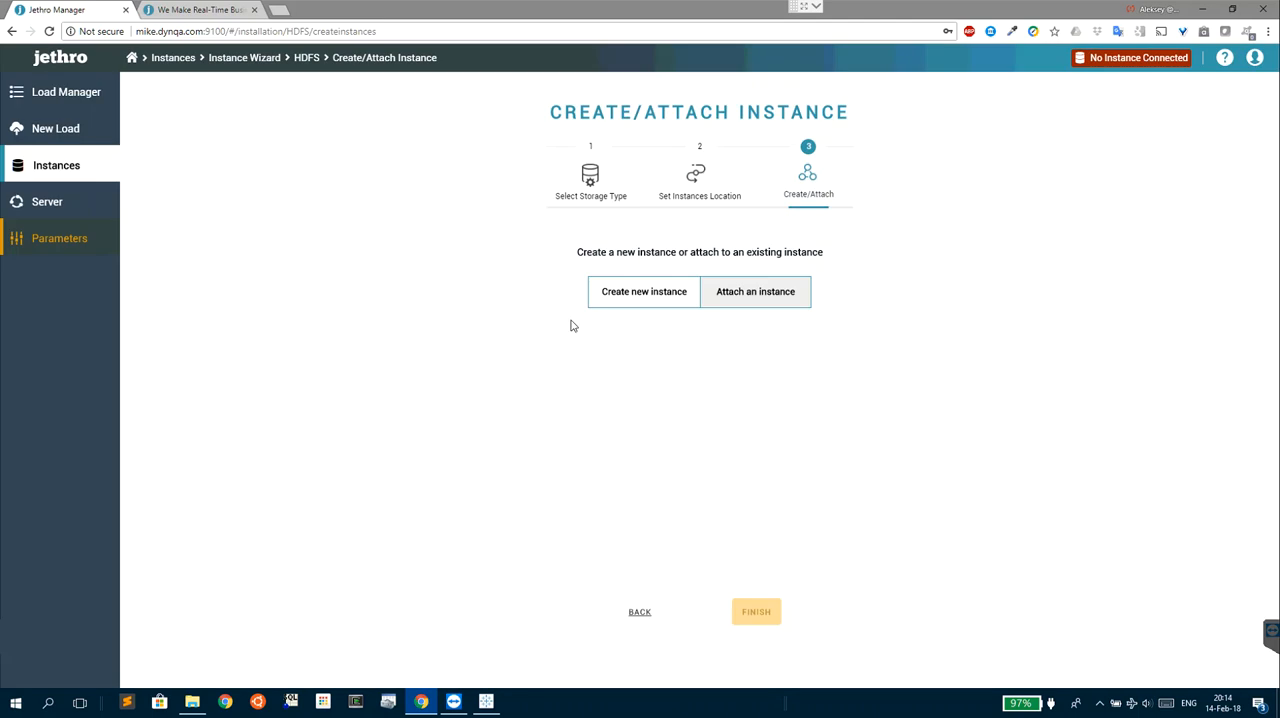
# - Choose to create a new instance named demo with the cache path /home/jethro/cache
pyautogui.click(666, 298)
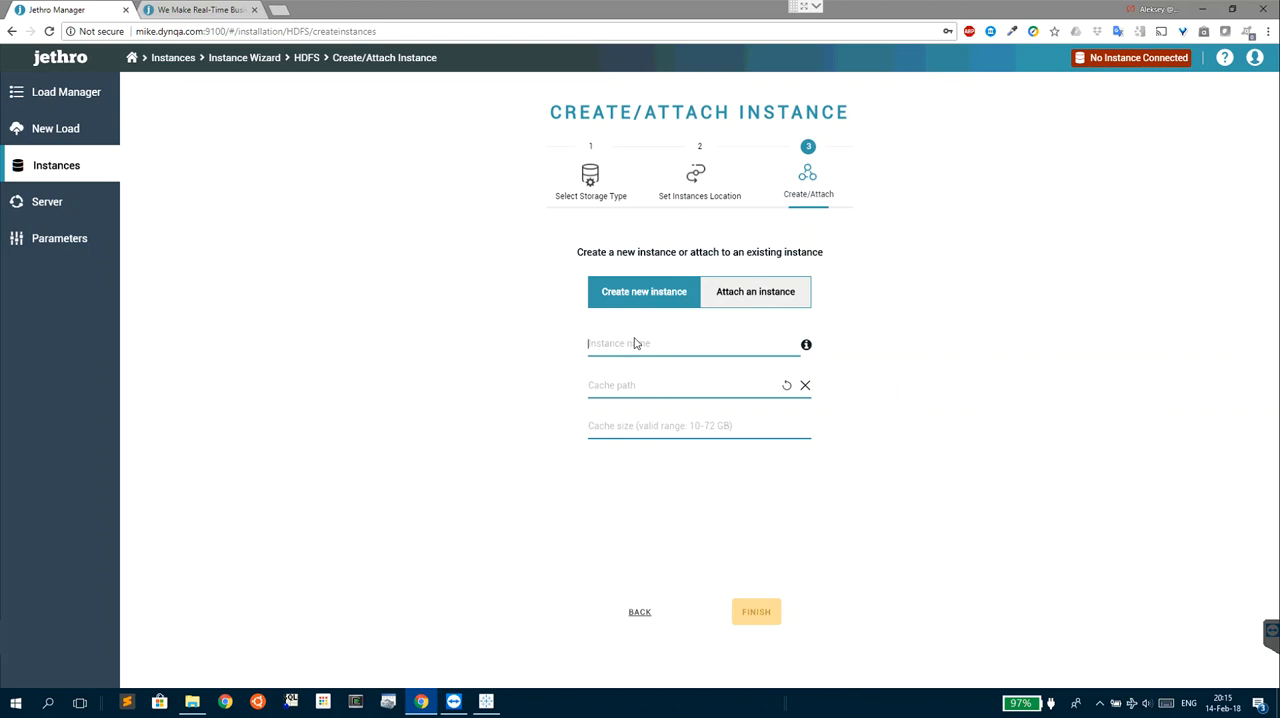
pyautogui.write('demo')
pyautogui.click(632, 385)
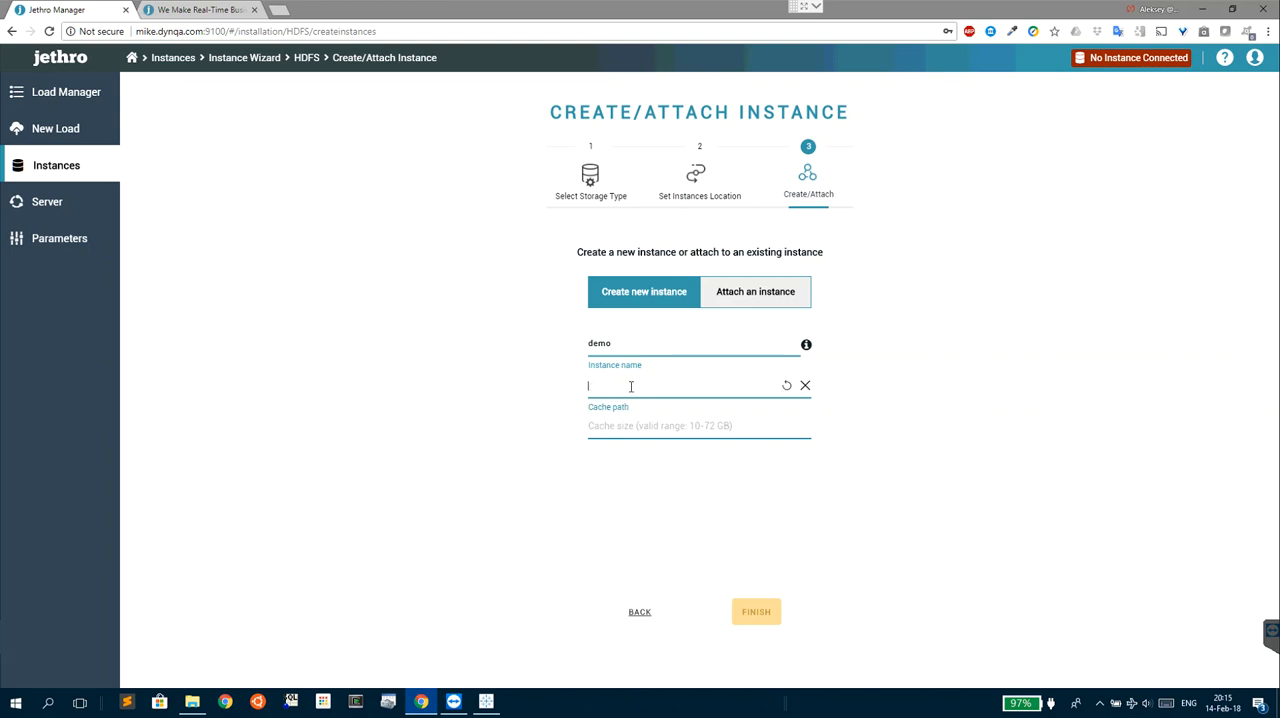
pyautogui.rightClick(632, 388)
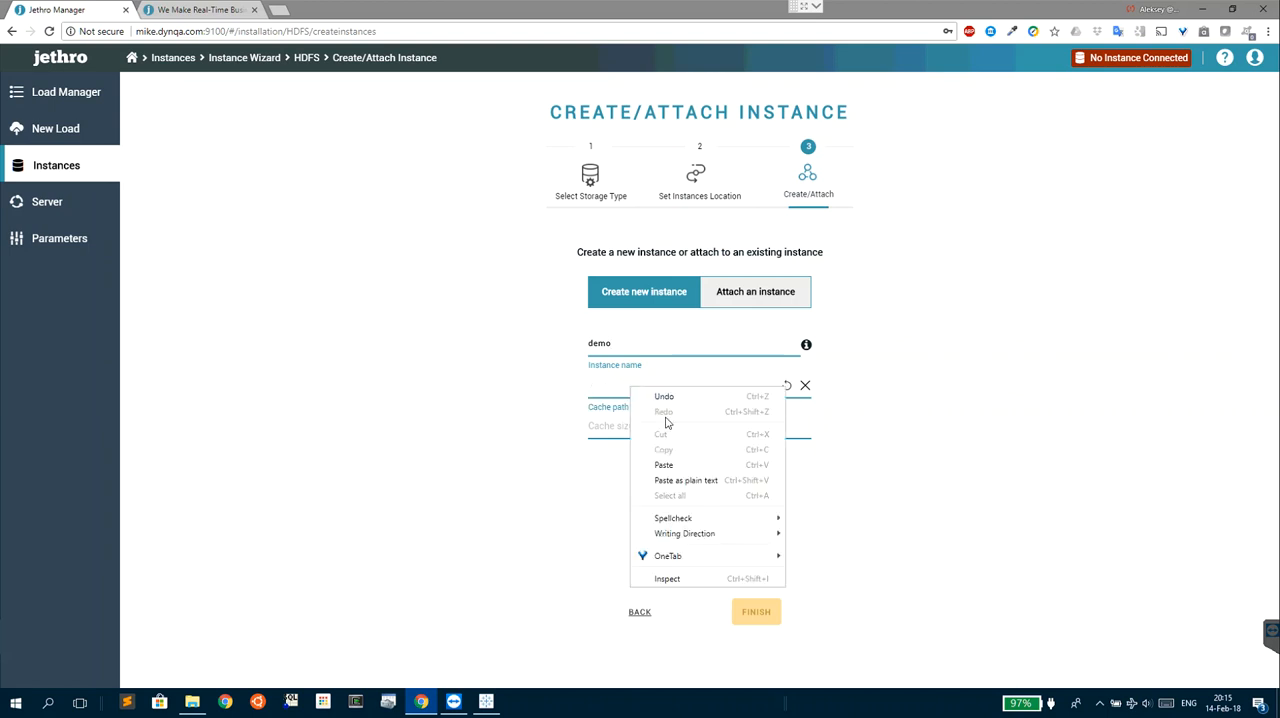
pyautogui.click(668, 482)
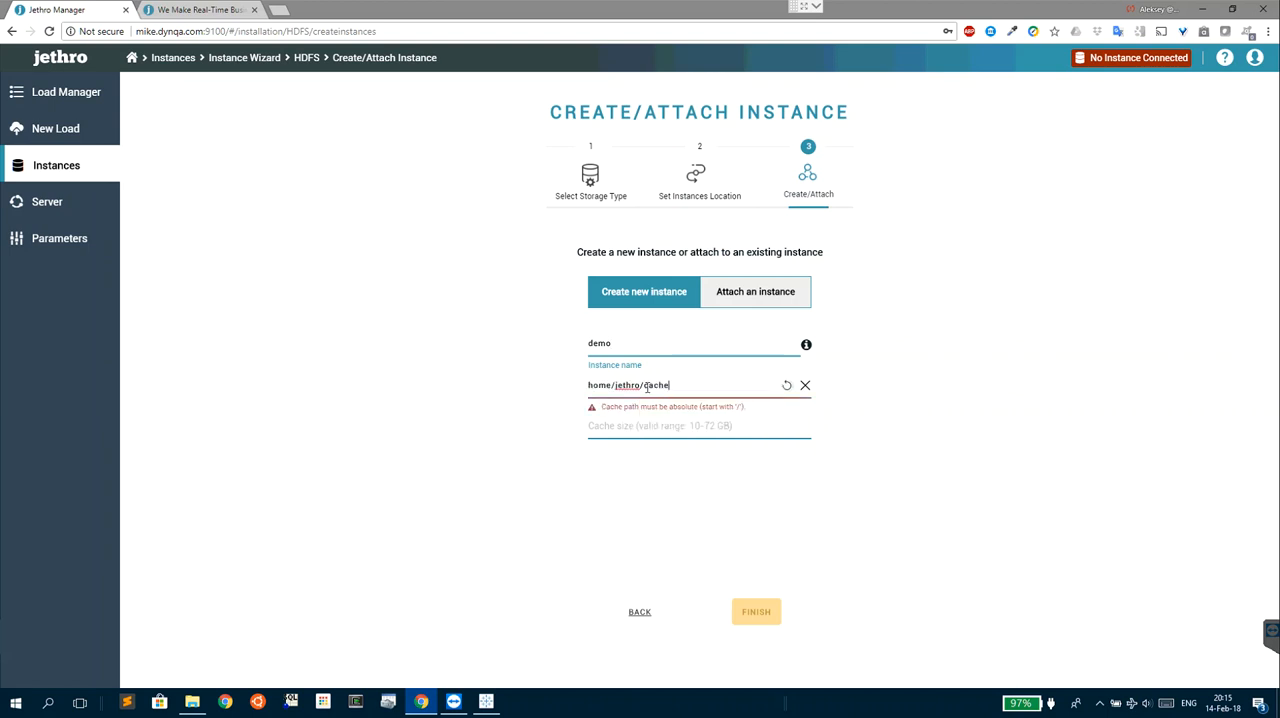
pyautogui.click(590, 385)
pyautogui.write('/')
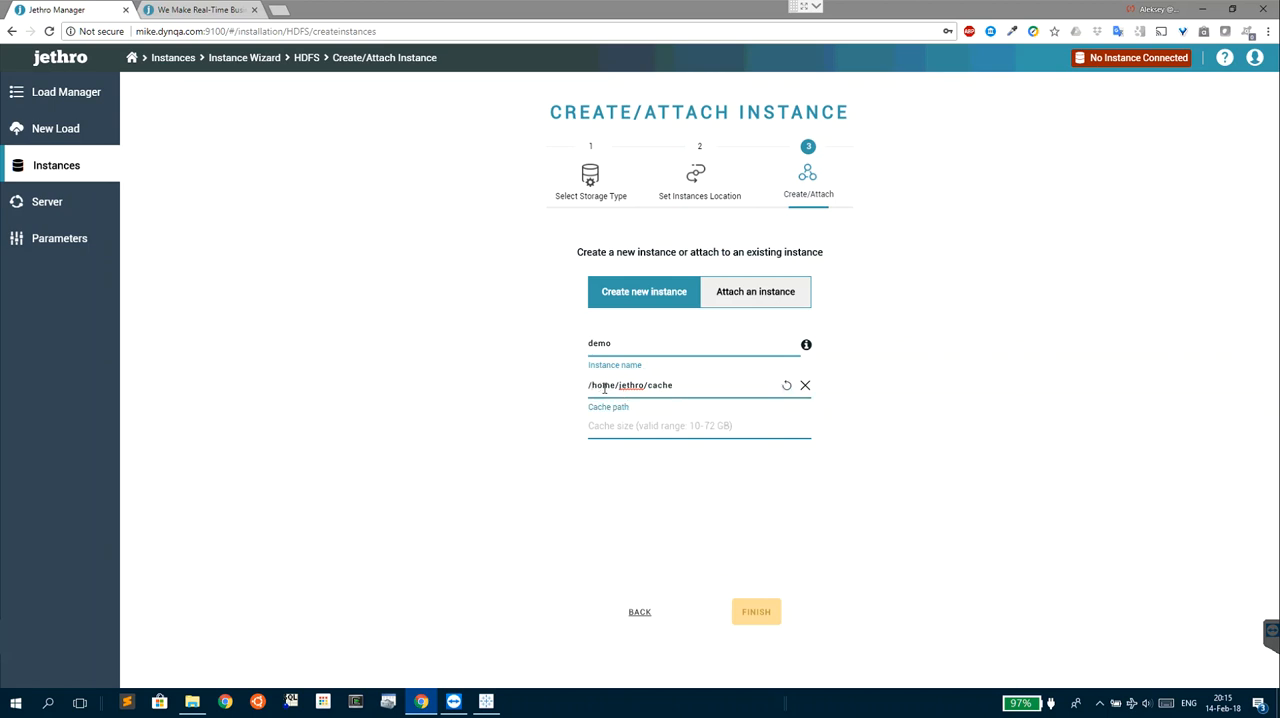
# - Set the cache size to 10 GB and finish creating the instance, including its missing cache folder
pyautogui.click(625, 432)
pyautogui.write('10')
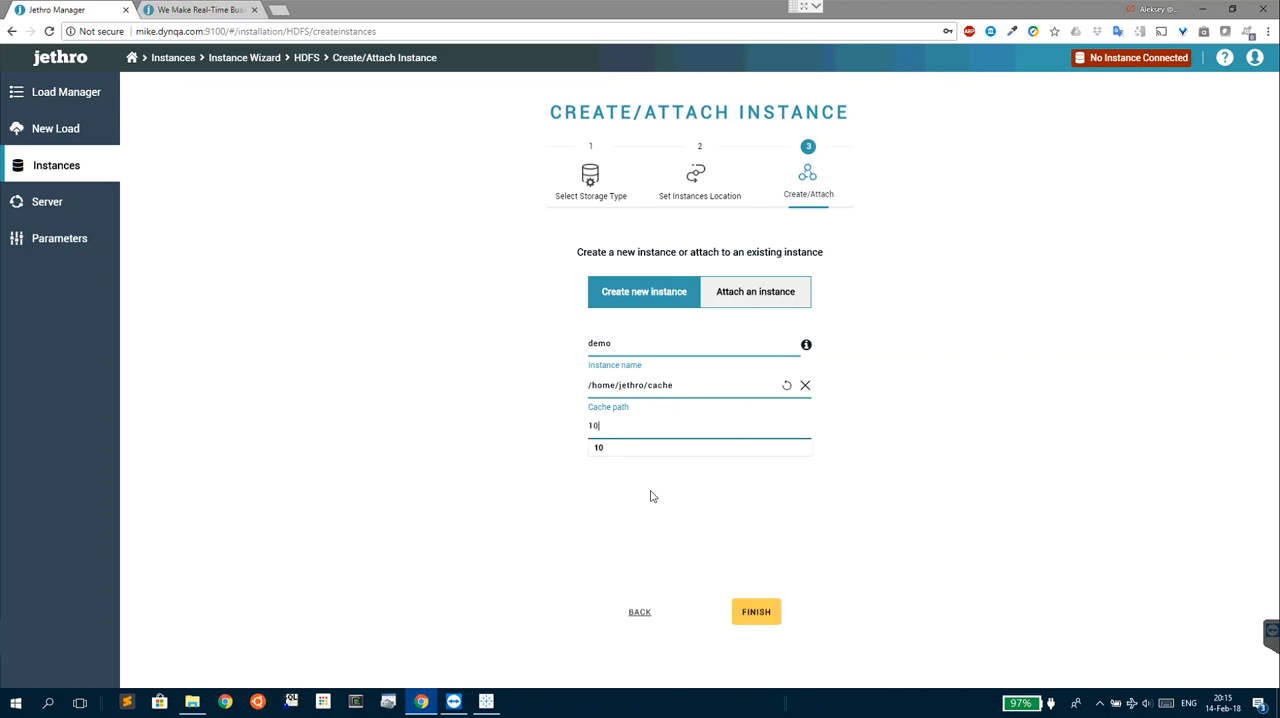
pyautogui.click(619, 448)
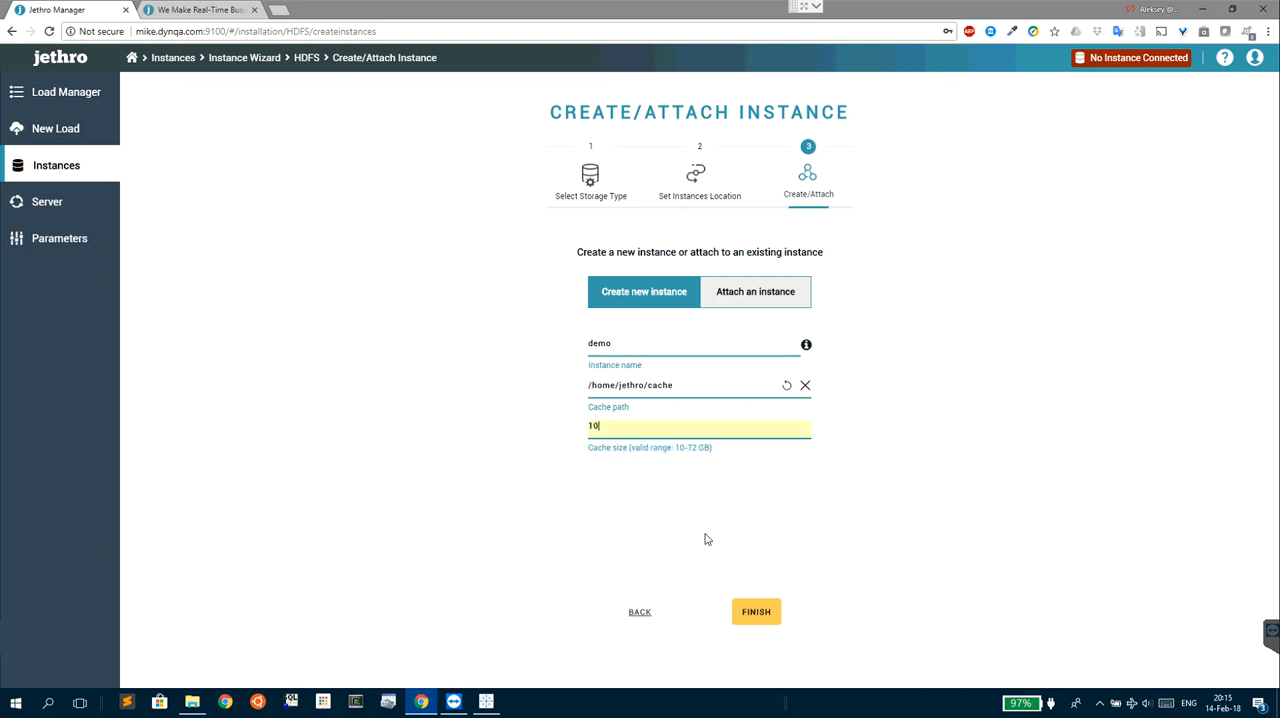
pyautogui.click(762, 617)
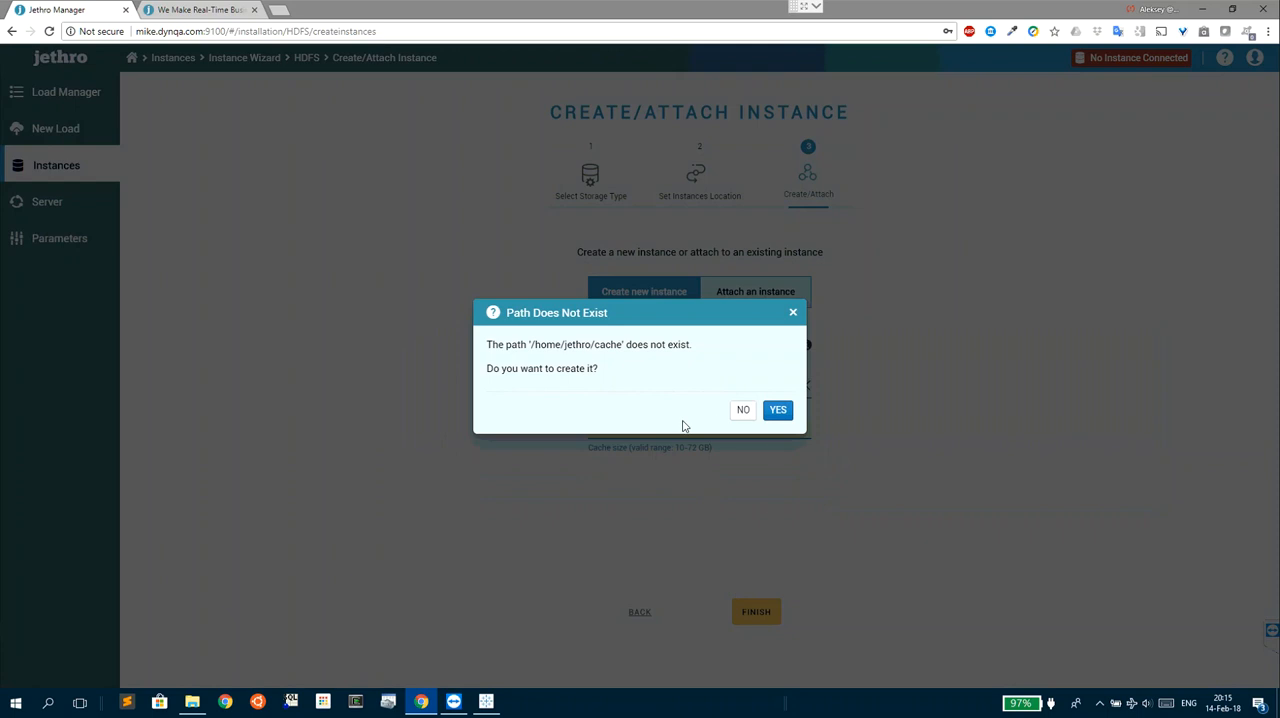
pyautogui.click(779, 412)
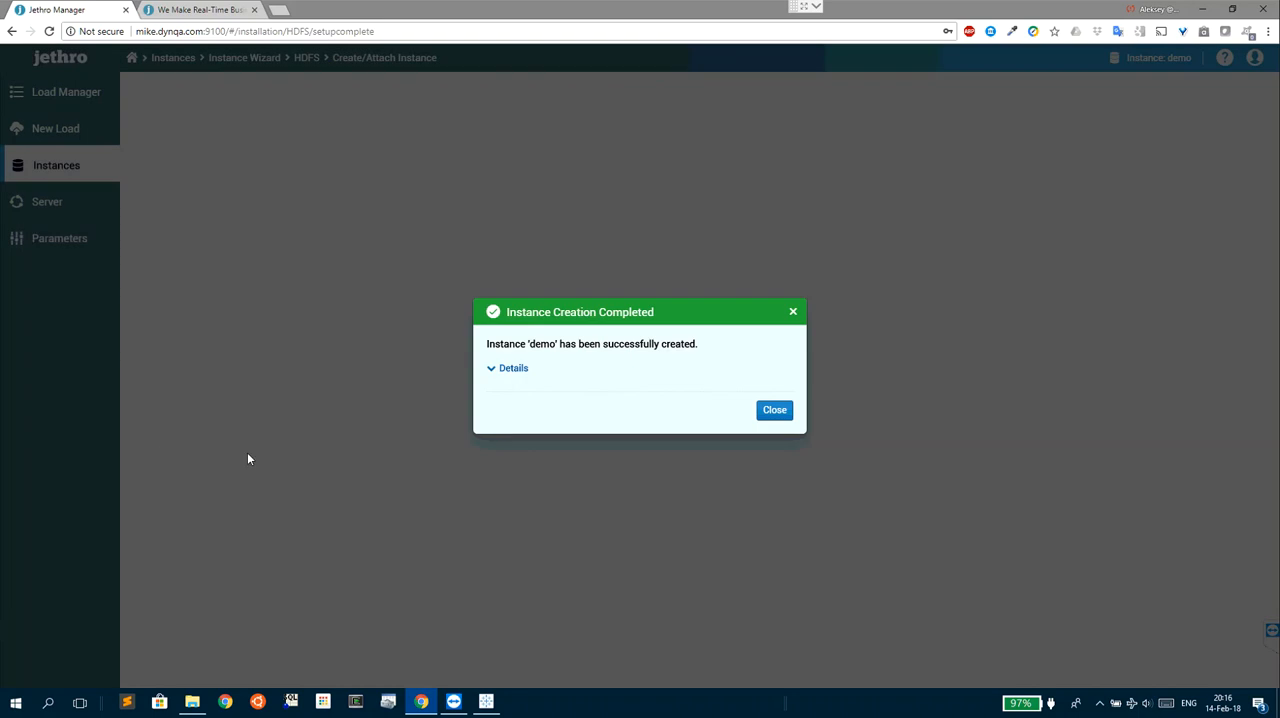
pyautogui.click(769, 414)
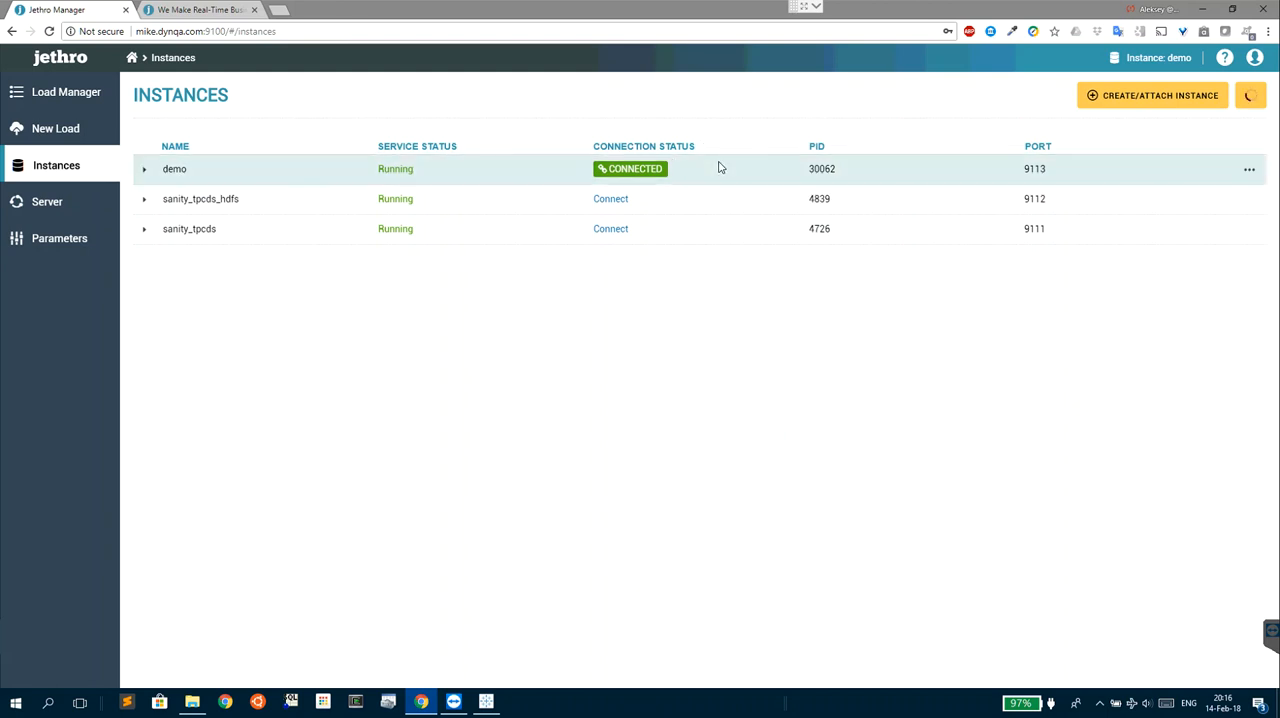
# - Start a new data load using Network and Local Files as the data source
pyautogui.click(74, 130)
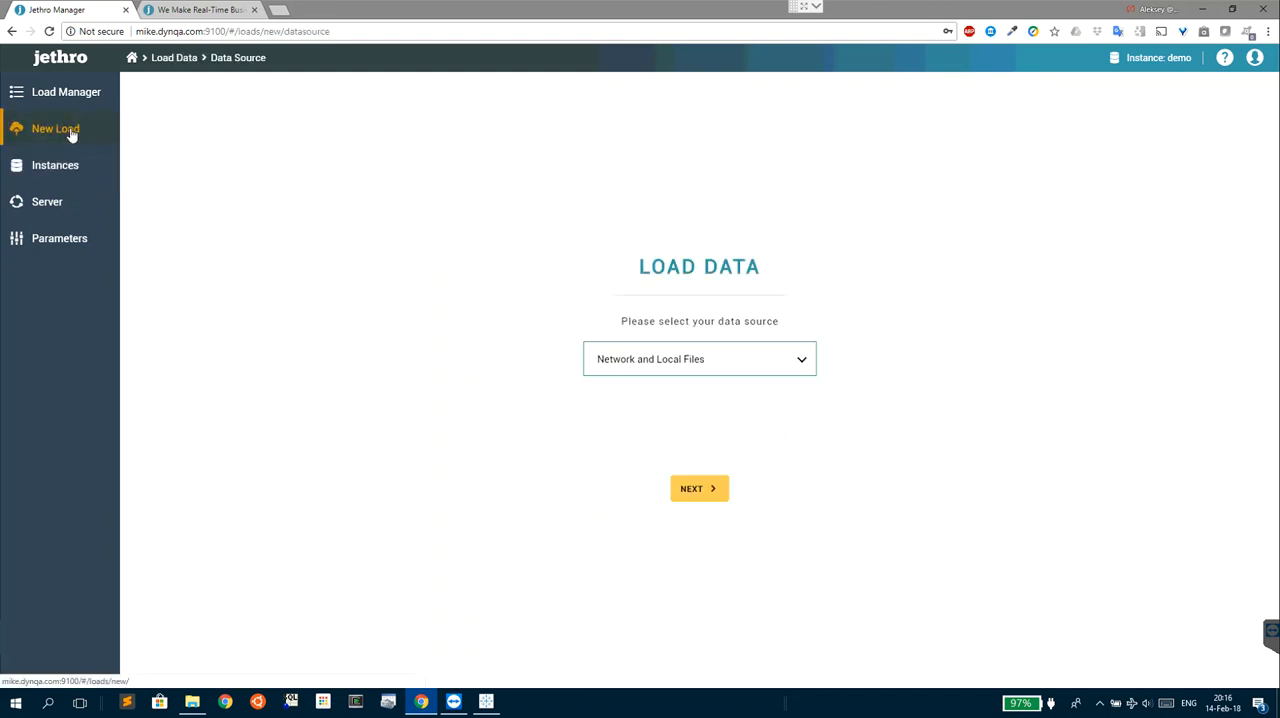
pyautogui.click(771, 365)
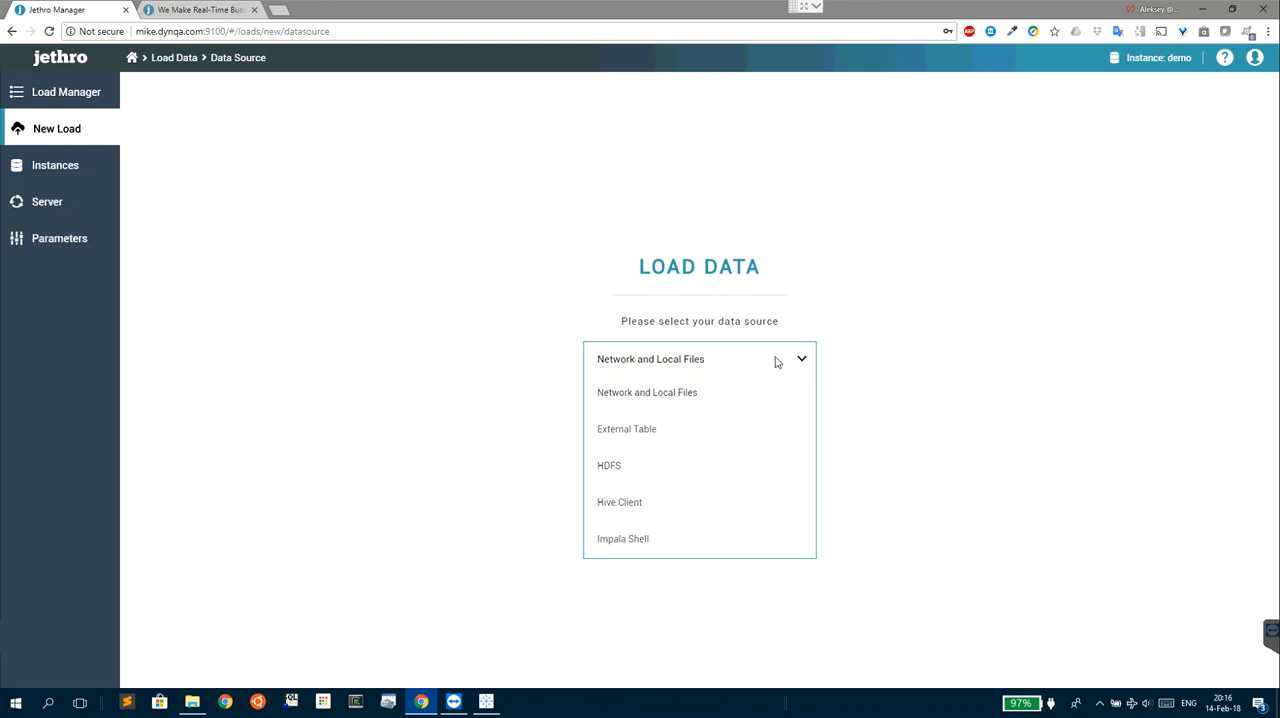
pyautogui.click(678, 399)
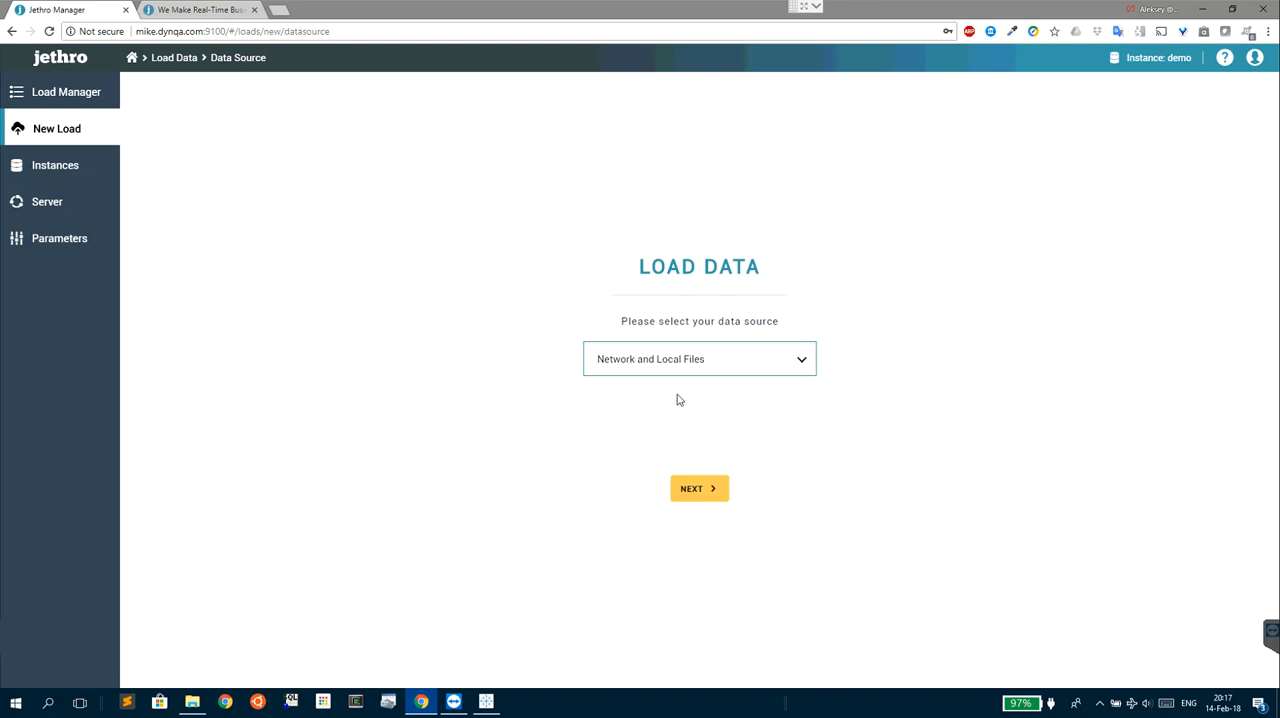
pyautogui.click(678, 487)
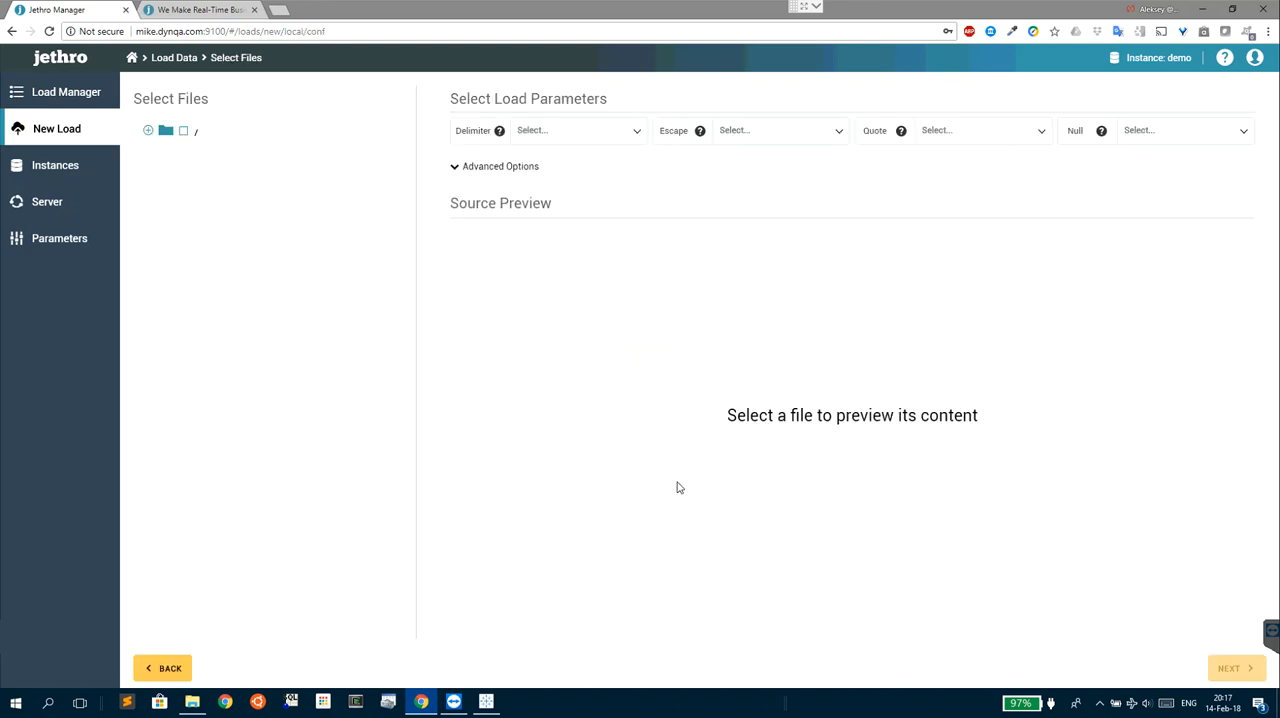
# - Select the file sales_demo.10m.csv.gz in /tmp/sales_demo_download_10m for loading
pyautogui.click(166, 132)
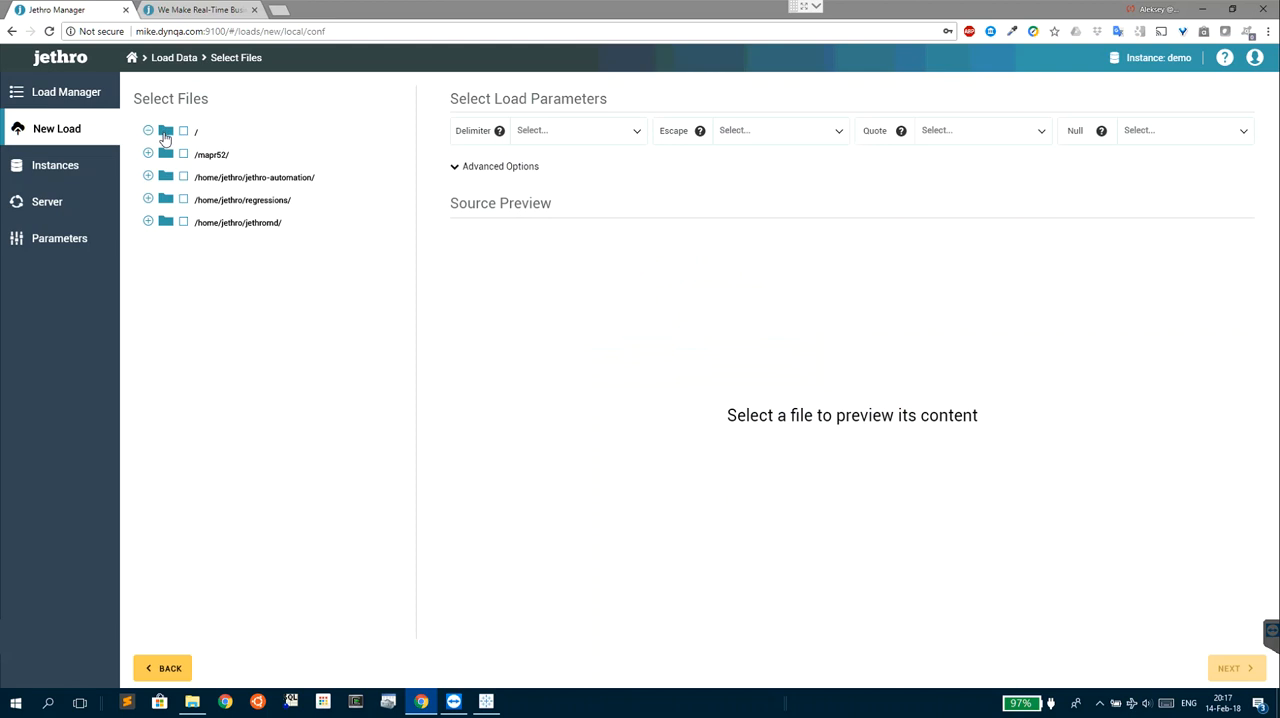
pyautogui.click(166, 134)
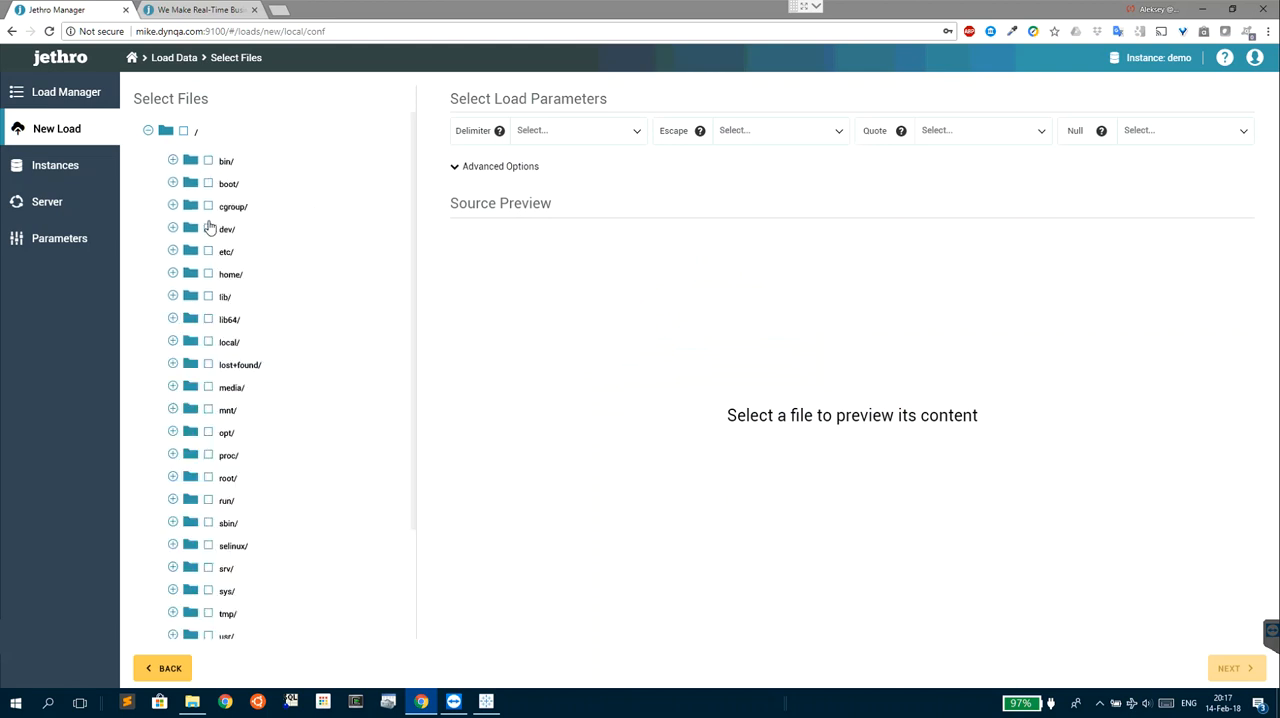
pyautogui.moveTo(411, 258); pyautogui.dragTo(417, 331)
pyautogui.click(193, 528)
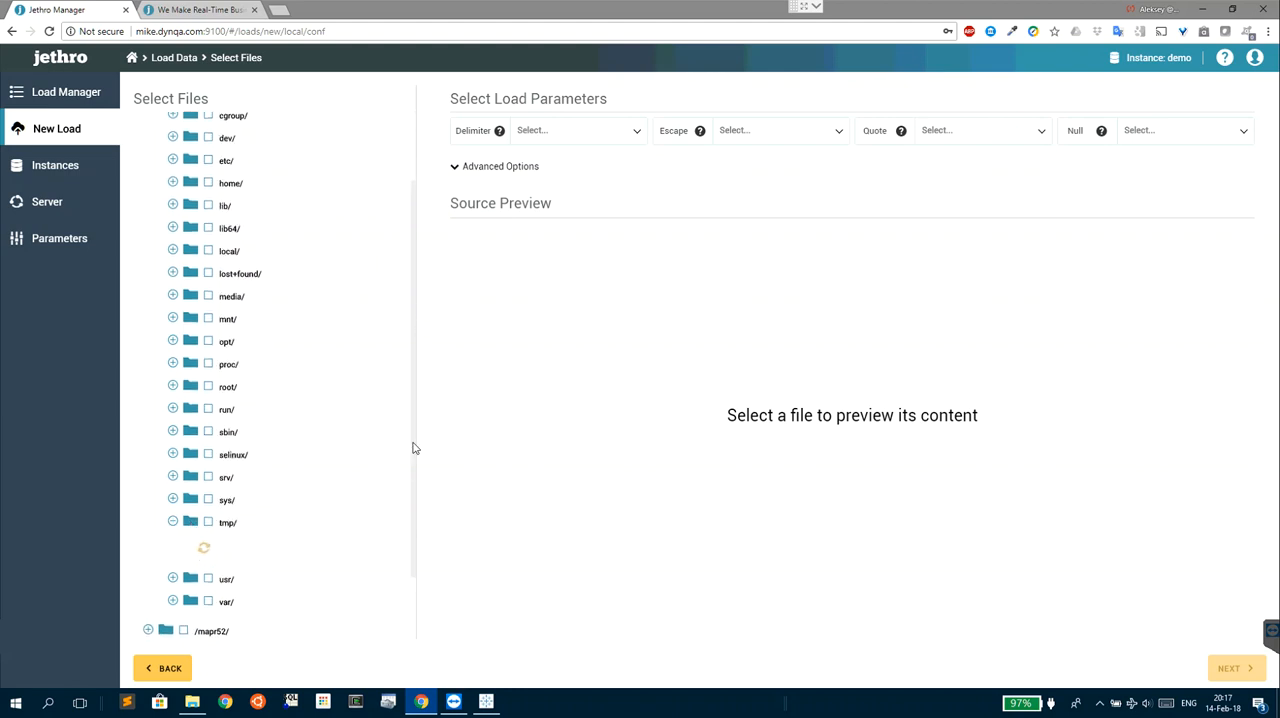
pyautogui.scroll(-3, 417, 514)
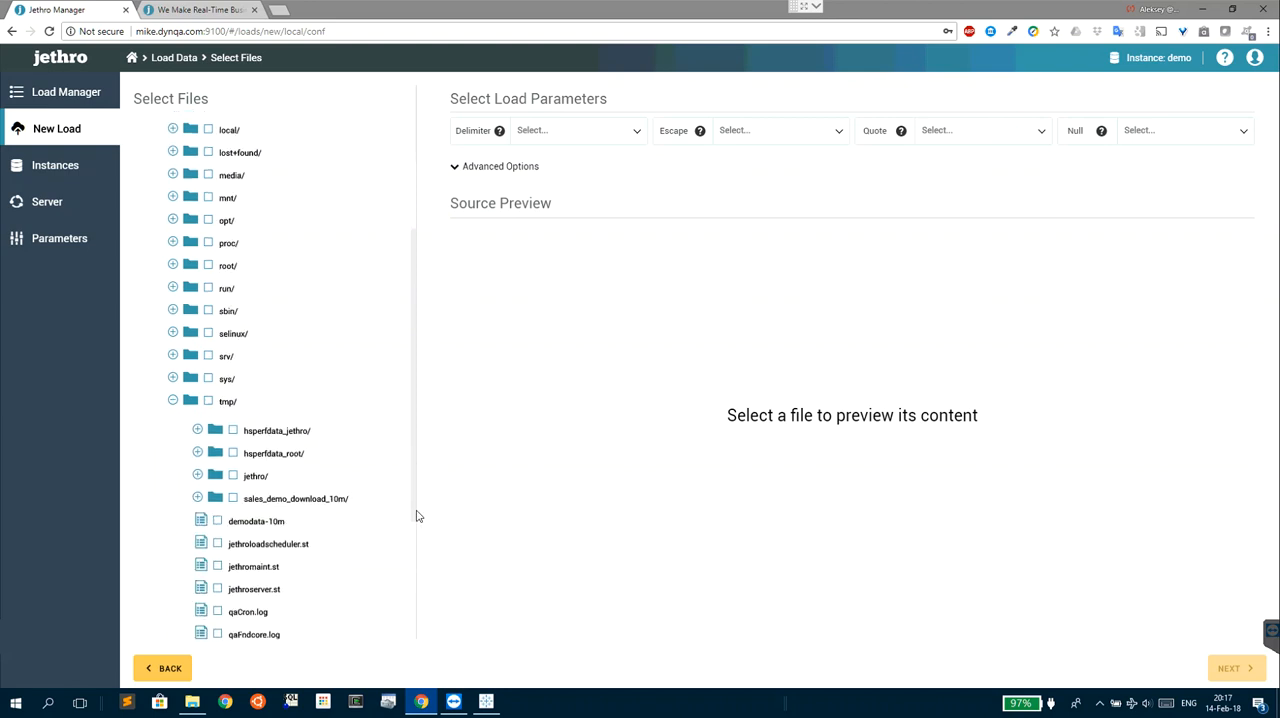
pyautogui.click(198, 497)
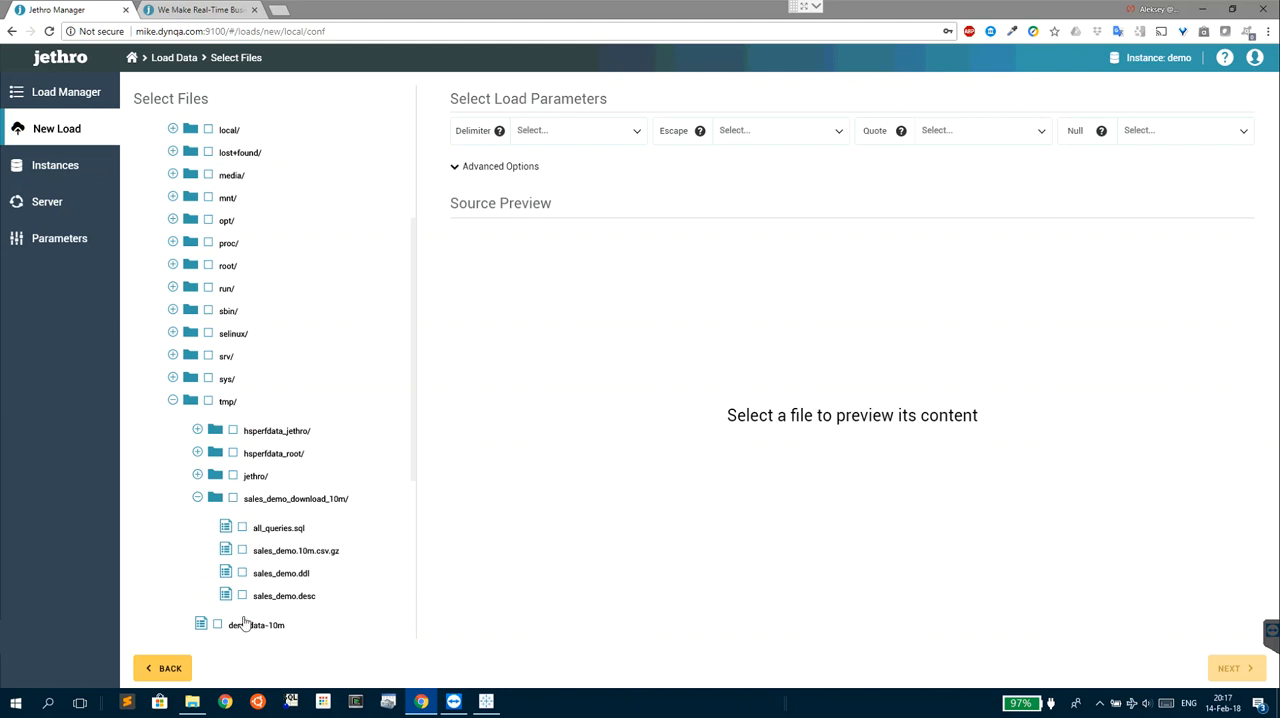
pyautogui.click(246, 553)
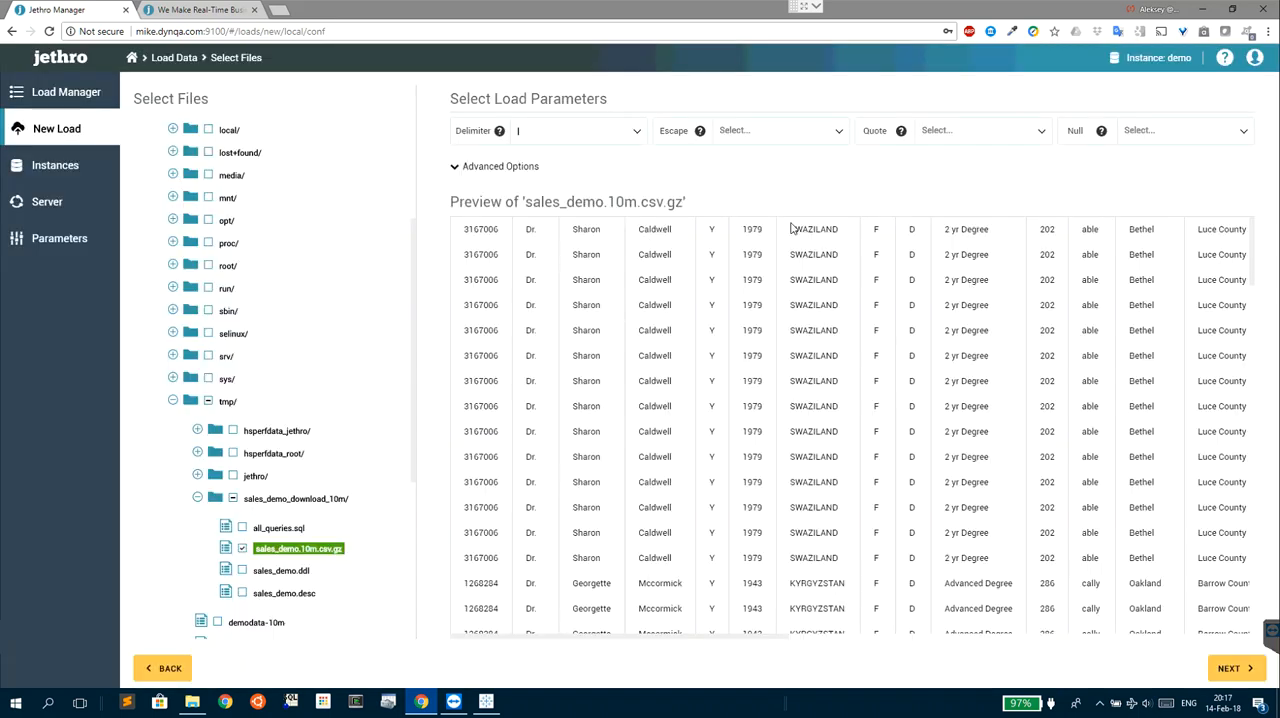
# - Look through the source preview, set the Null load parameter to NULL, and proceed to the table mapping
pyautogui.moveTo(640, 635); pyautogui.dragTo(471, 314)
pyautogui.click(1175, 131)
pyautogui.click(1157, 174)
pyautogui.click(1240, 673)
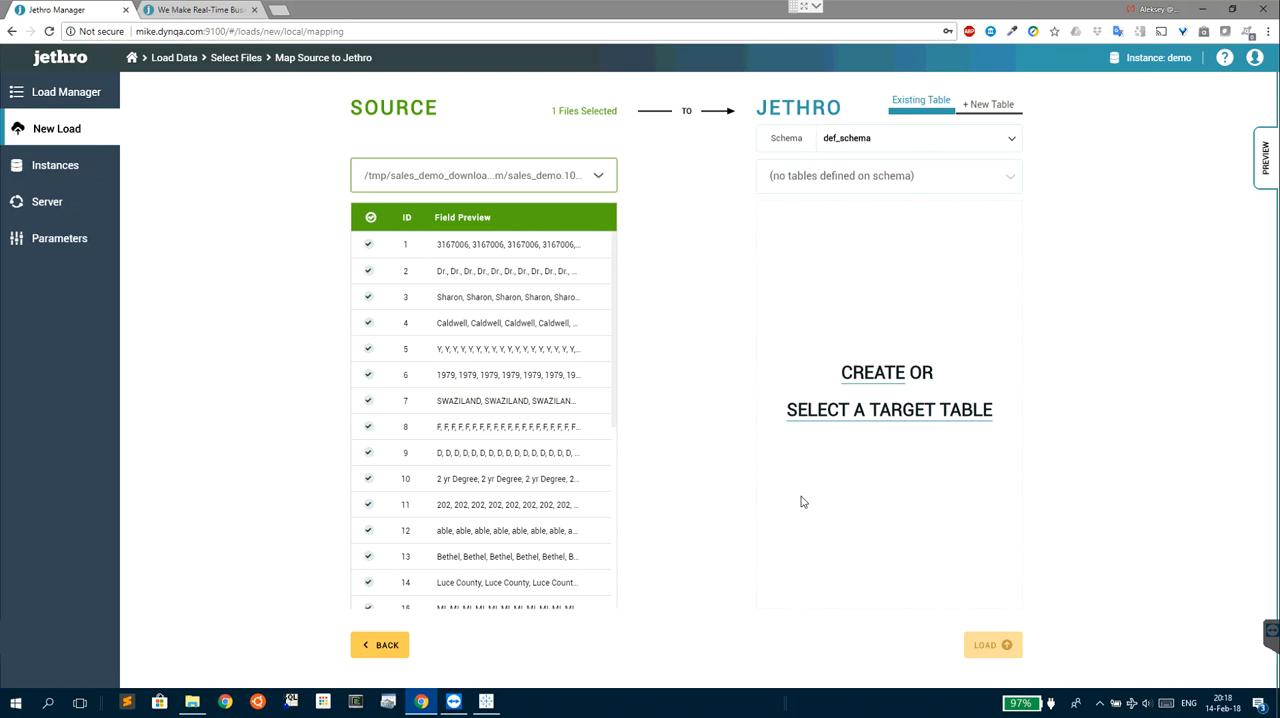
# - Create a new target table named mytable in def_schema and start the load
pyautogui.click(880, 380)
pyautogui.click(838, 176)
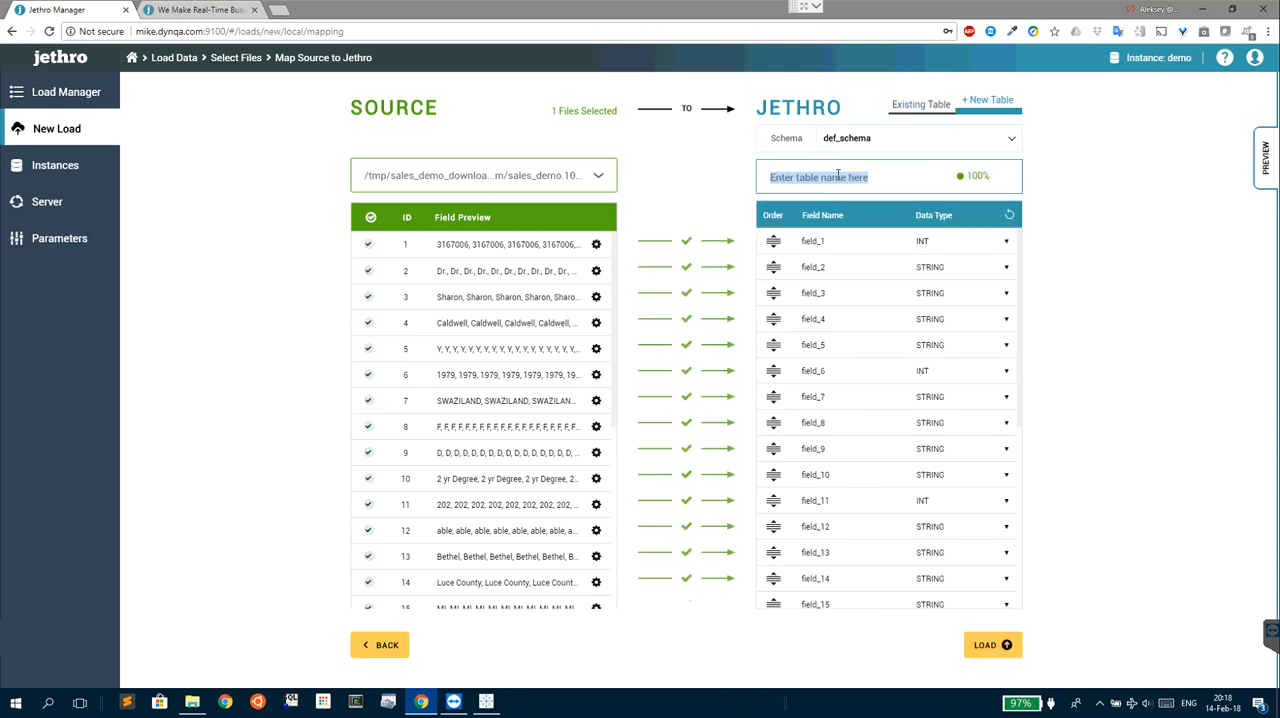
pyautogui.write('mytable')
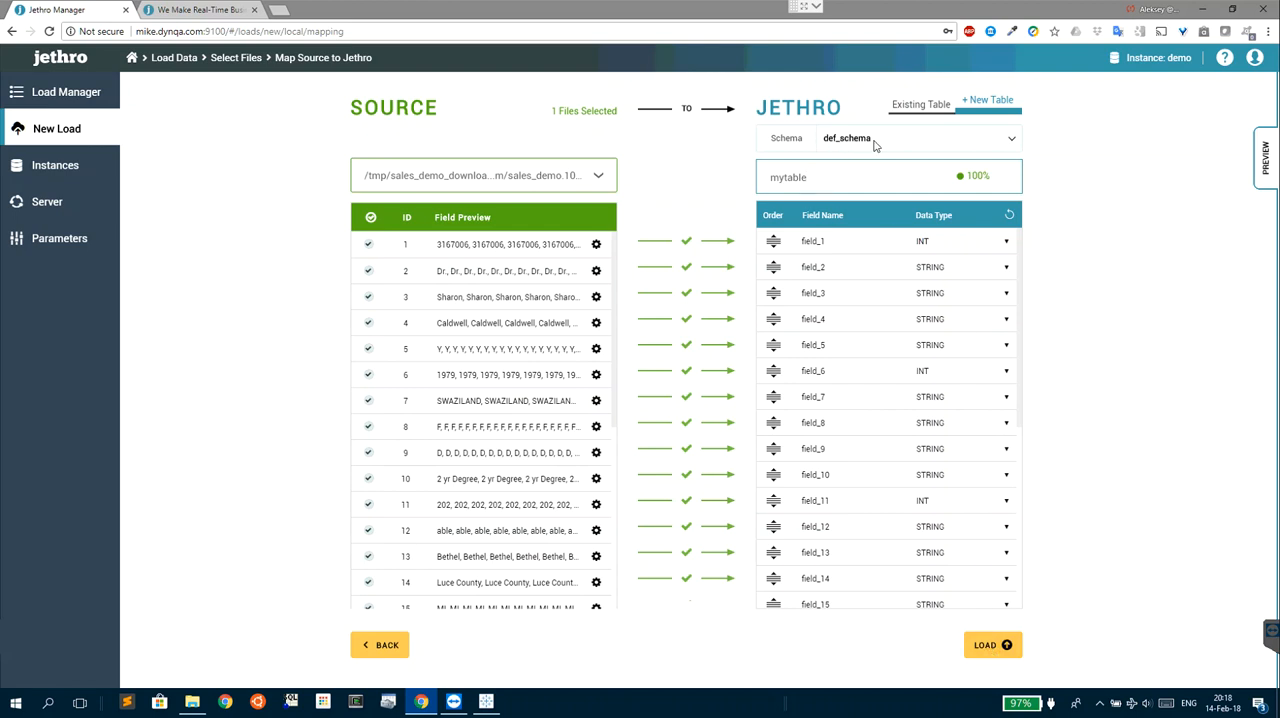
pyautogui.click(972, 641)
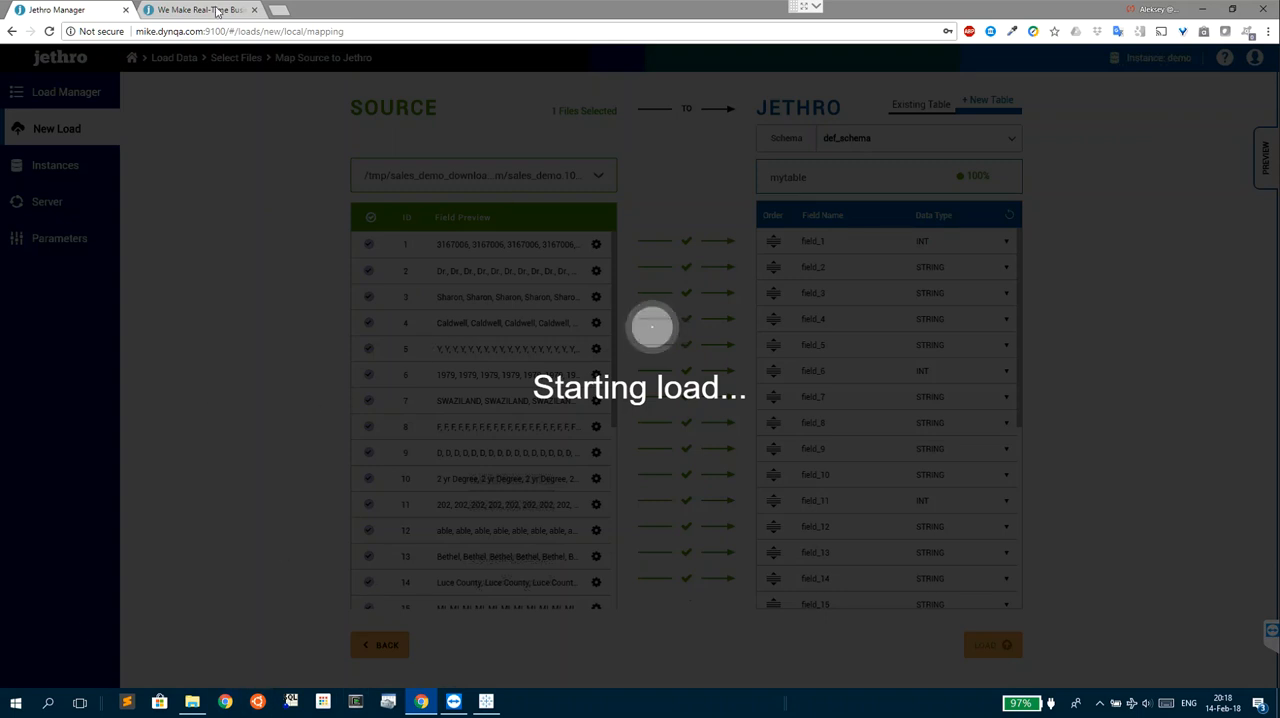
# - Start the timeanddate.com online stopwatch in a new browser tab, then return to Jethro Manager
pyautogui.click(284, 11)
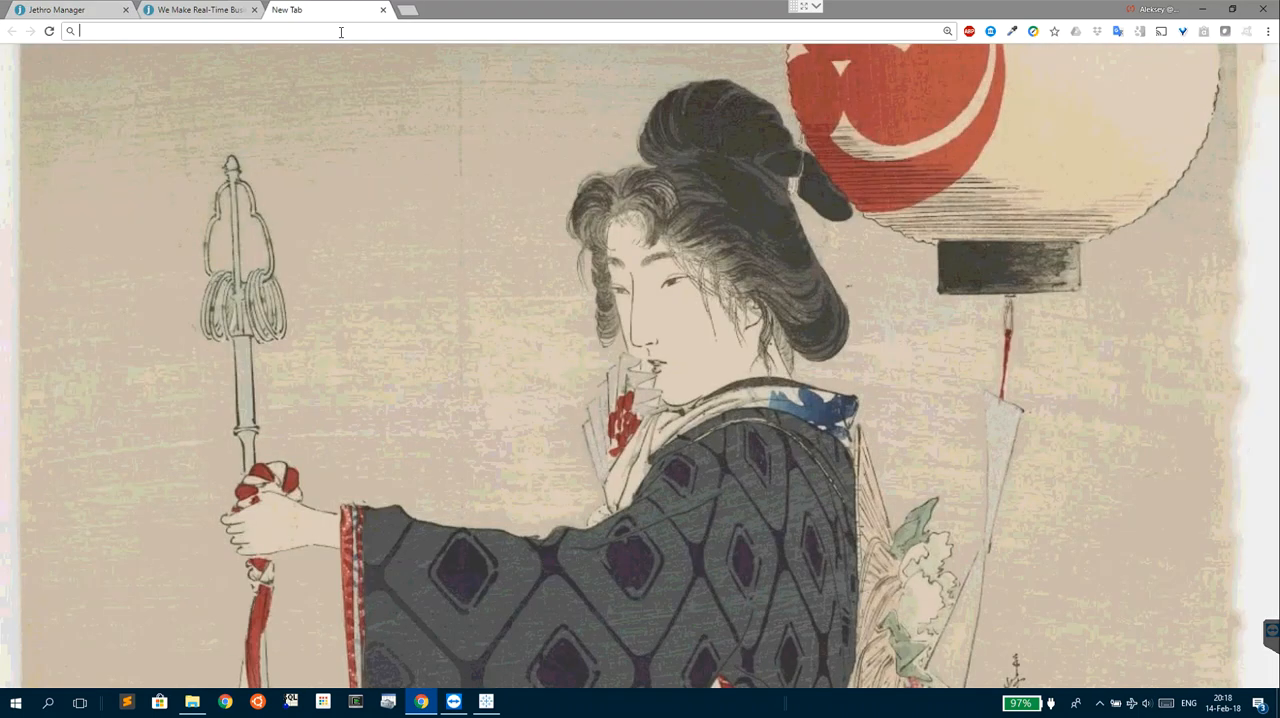
pyautogui.write('timer')
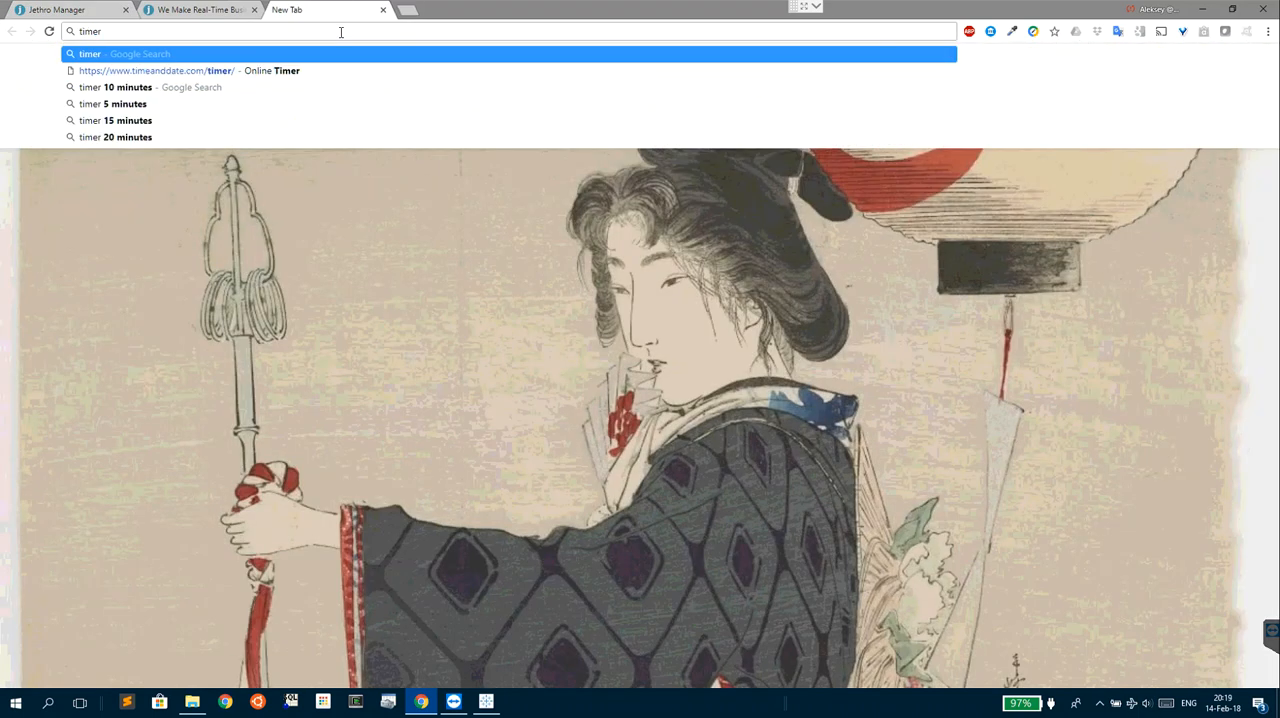
pyautogui.click(175, 71)
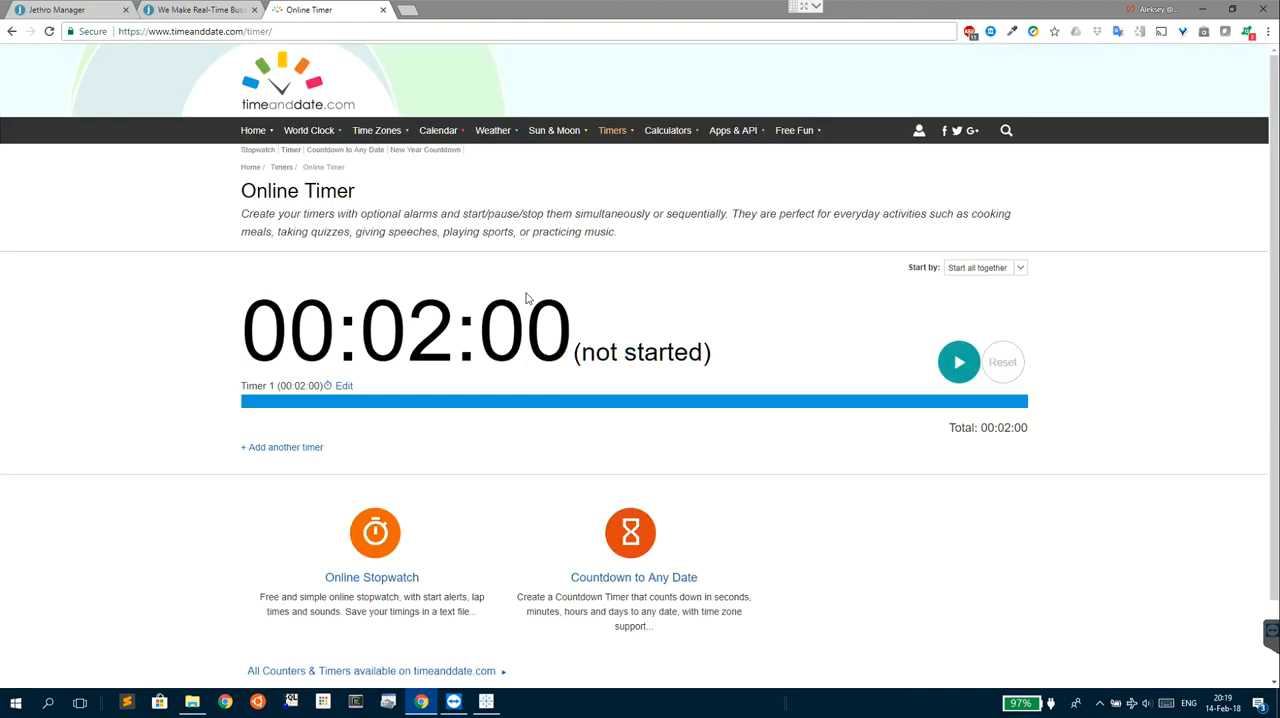
pyautogui.click(398, 551)
pyautogui.click(302, 457)
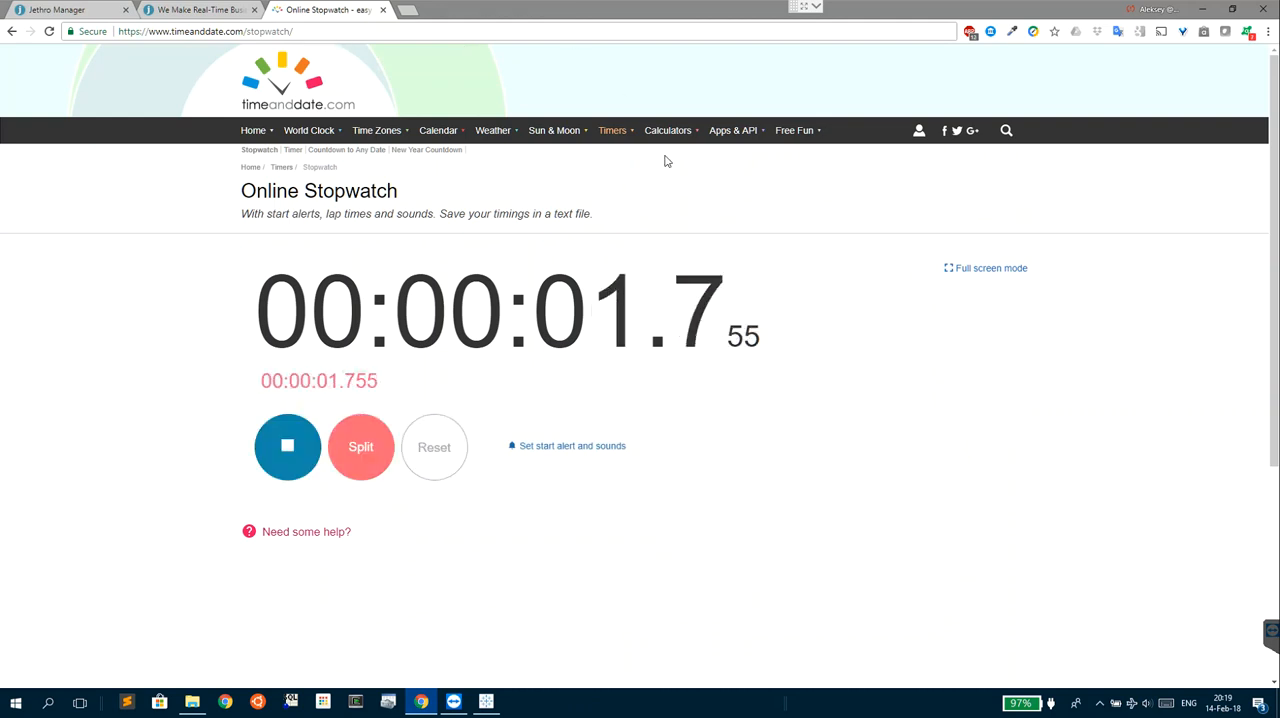
pyautogui.click(70, 12)
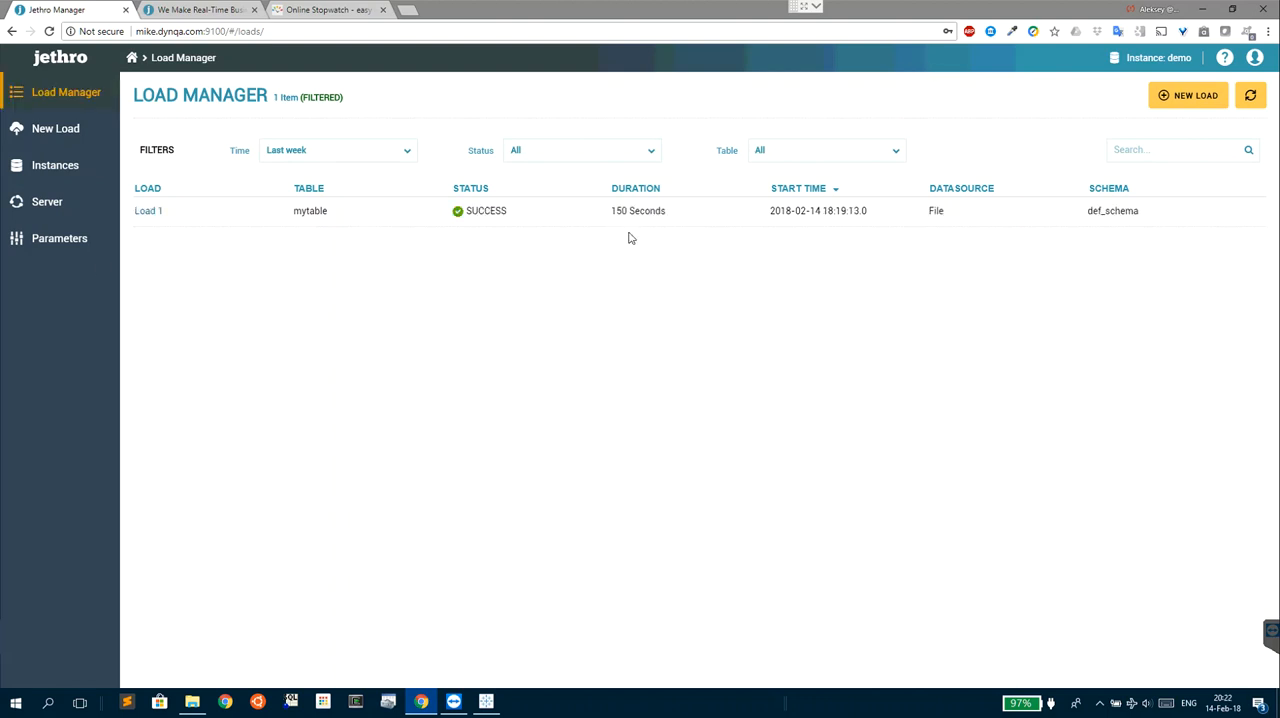
# - Check the elapsed time on the online stopwatch, close its browser tab and return to Jethro Manager
pyautogui.click(342, 12)
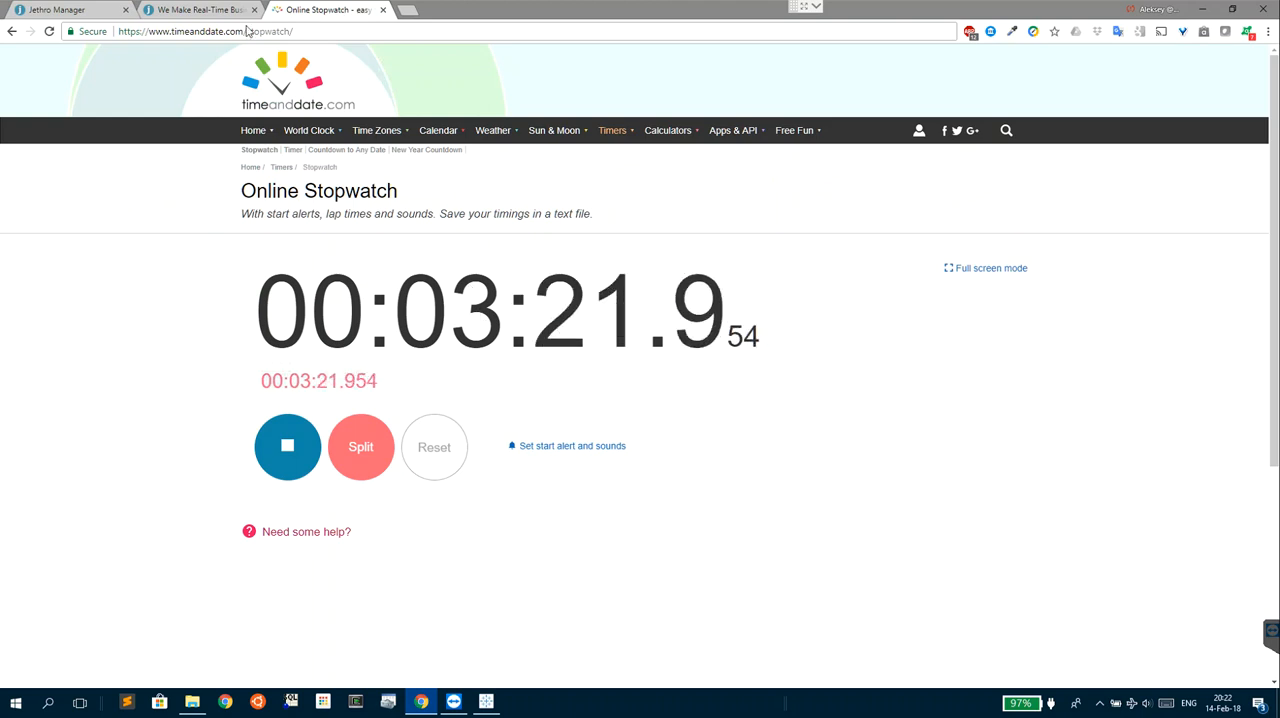
pyautogui.click(384, 10)
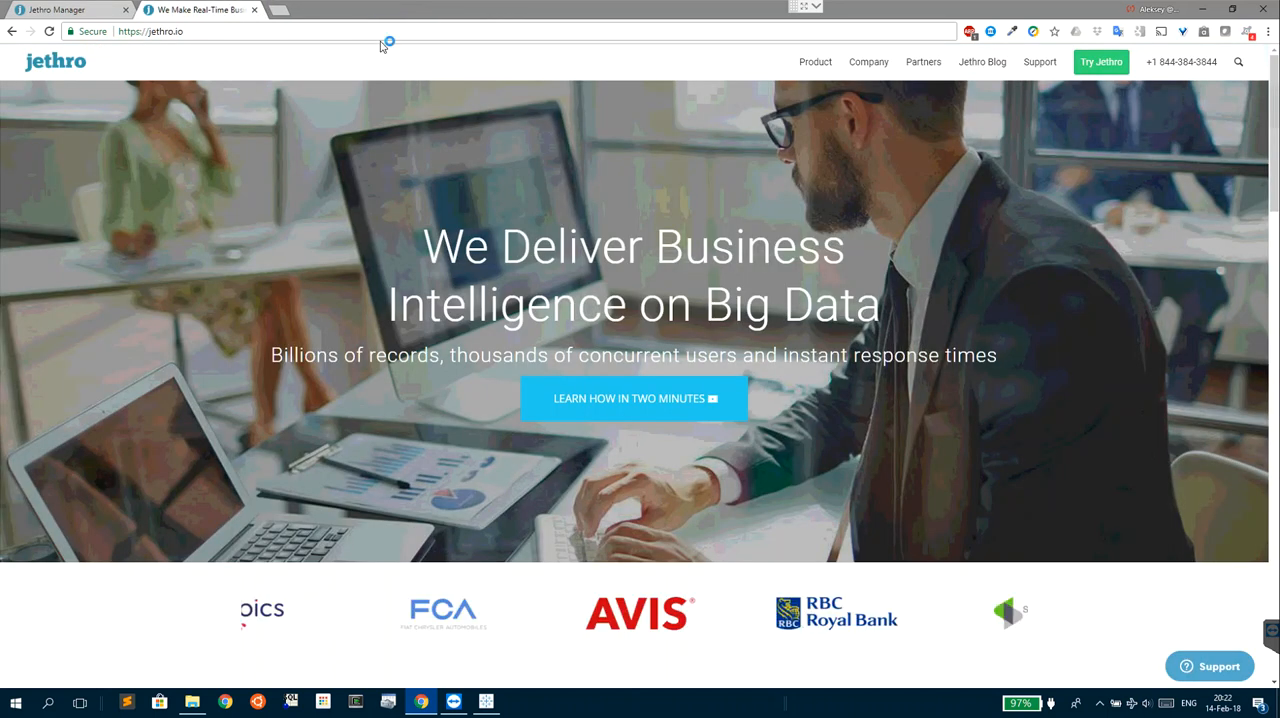
pyautogui.click(86, 14)
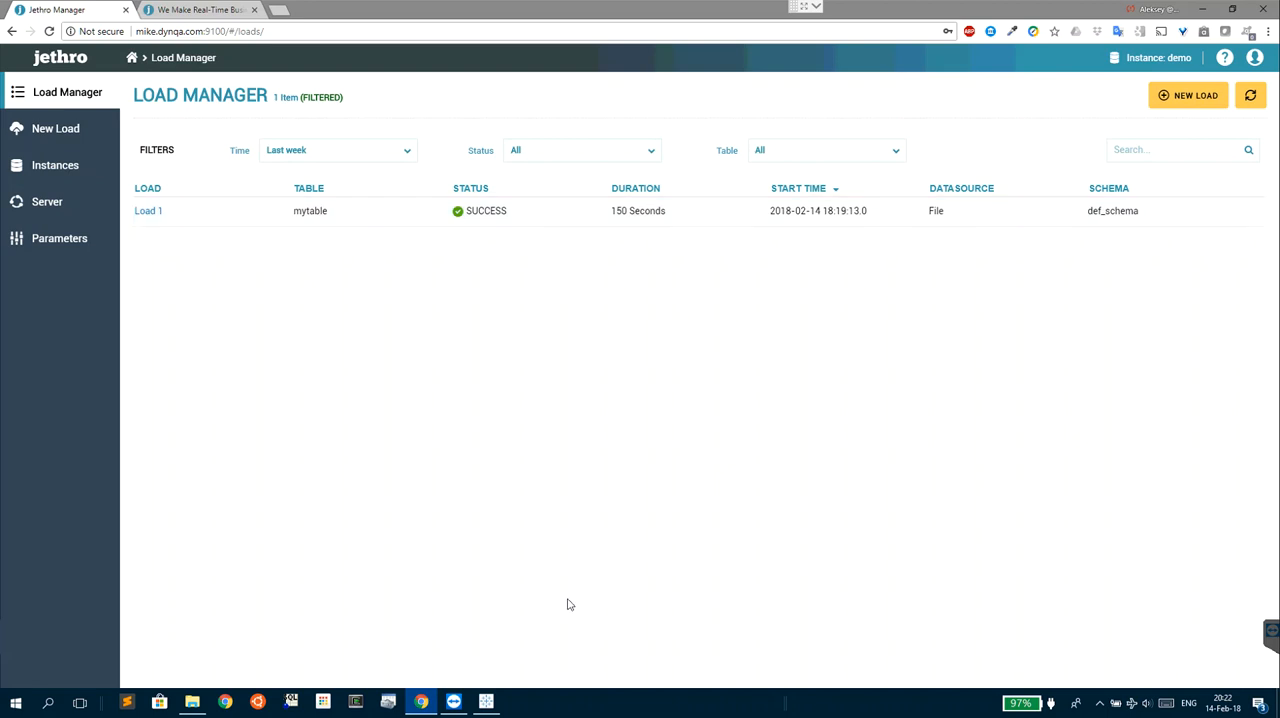
# - Switch to Tableau and start an Other Databases (ODBC) connection using JethroODBCDriver, with host mike.dynqa.com and port 9113
pyautogui.click(487, 703)
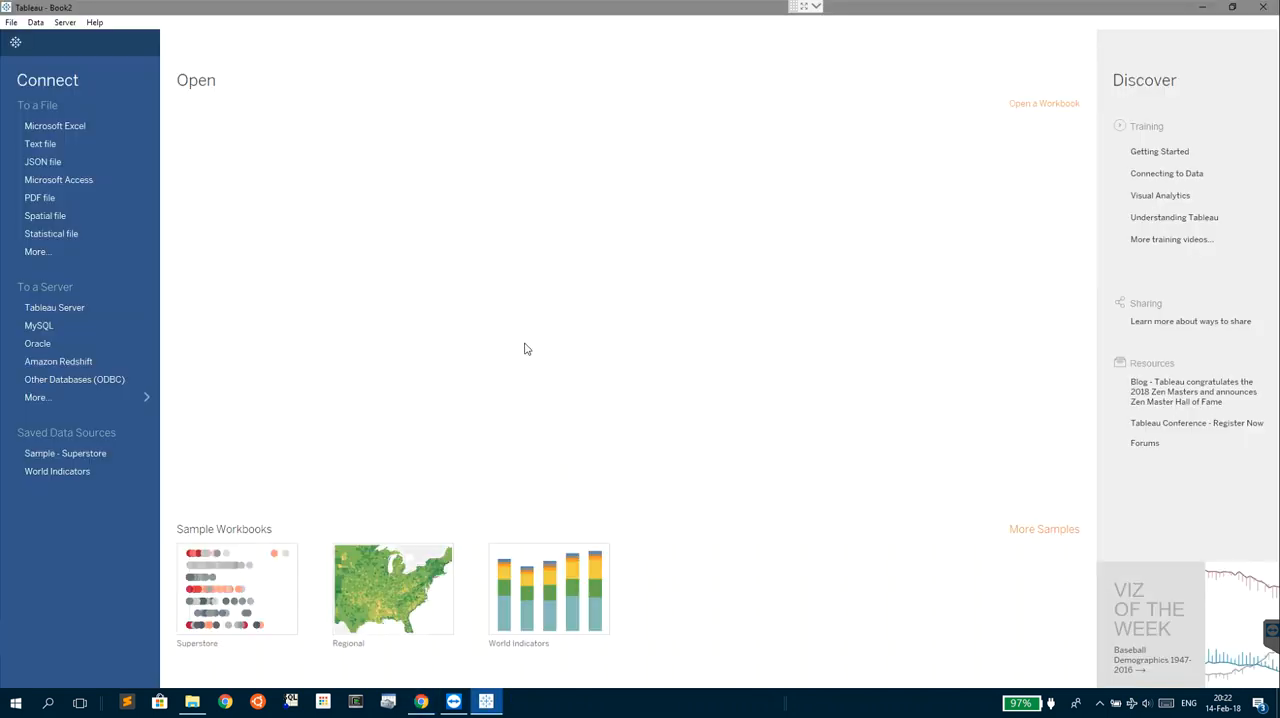
pyautogui.click(105, 379)
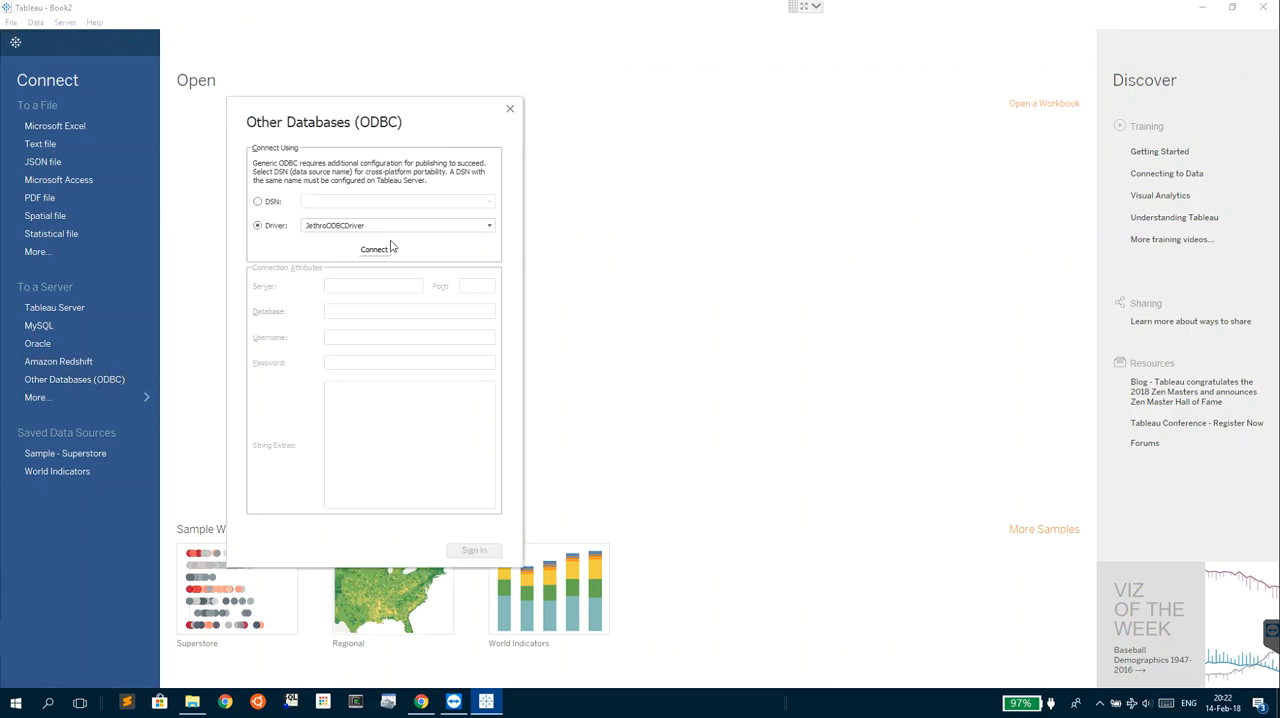
pyautogui.click(372, 252)
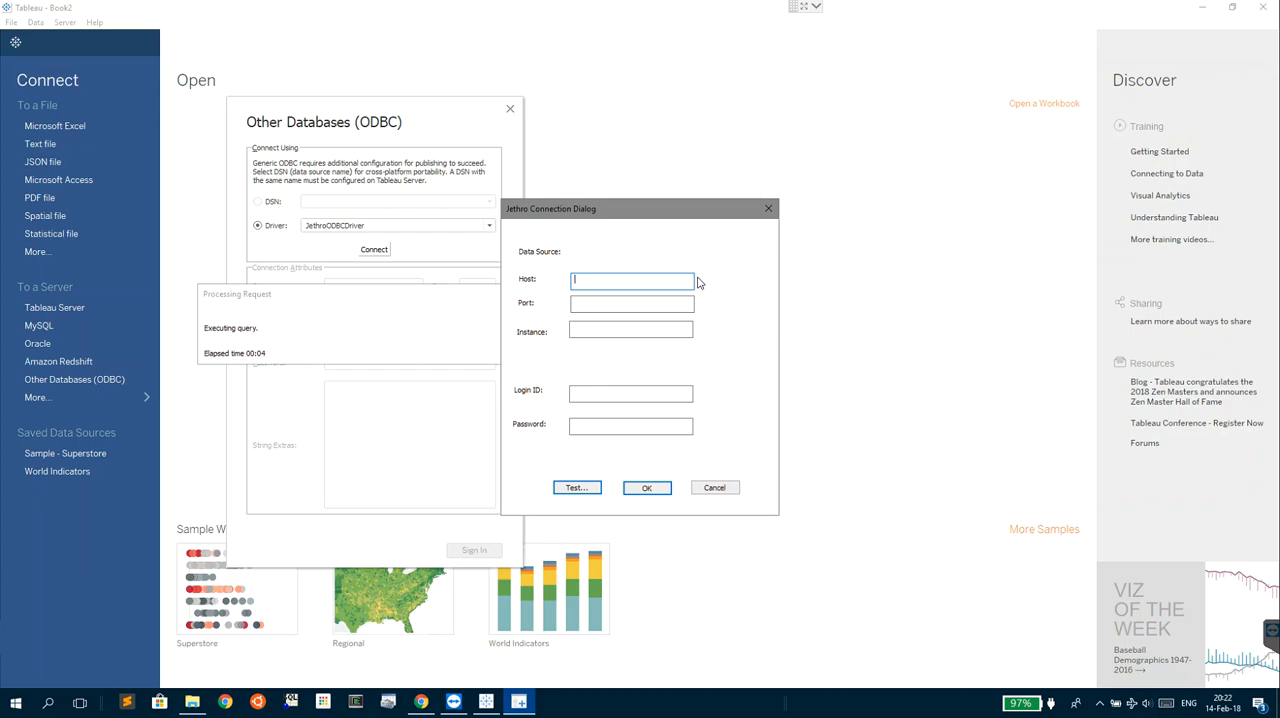
pyautogui.write('mike.dynqa.com')
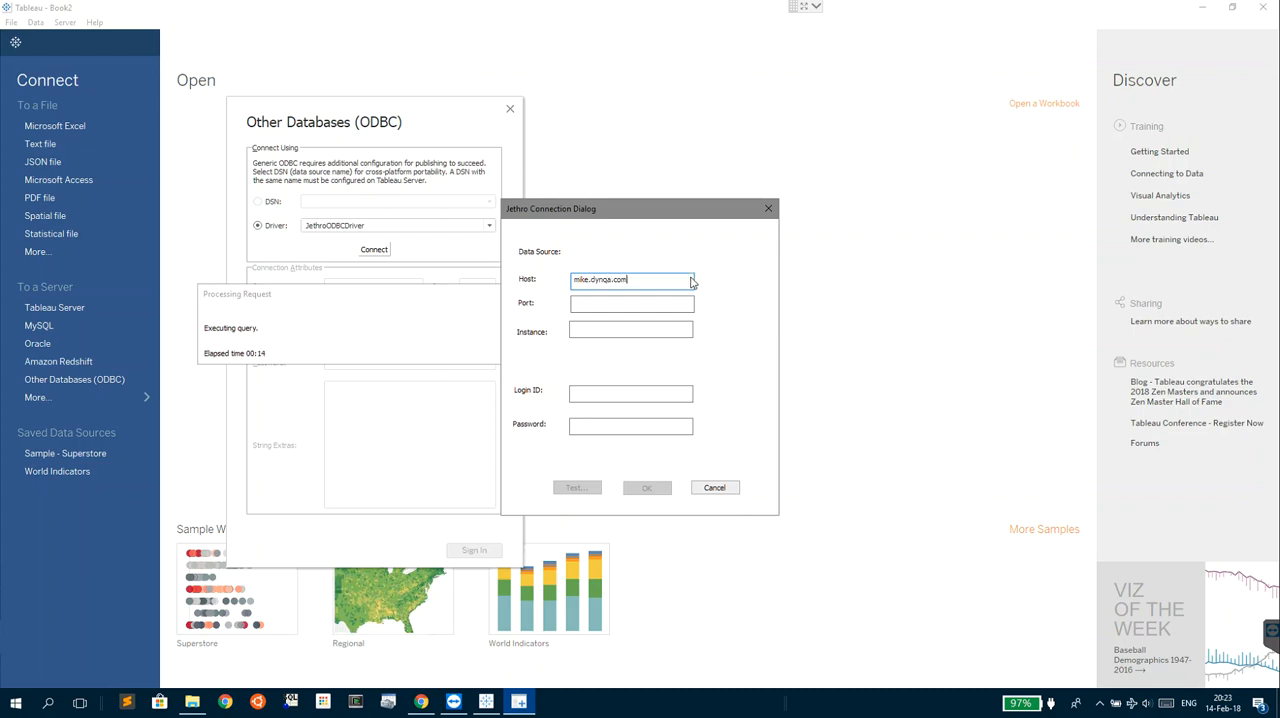
pyautogui.click(642, 304)
pyautogui.click(604, 330)
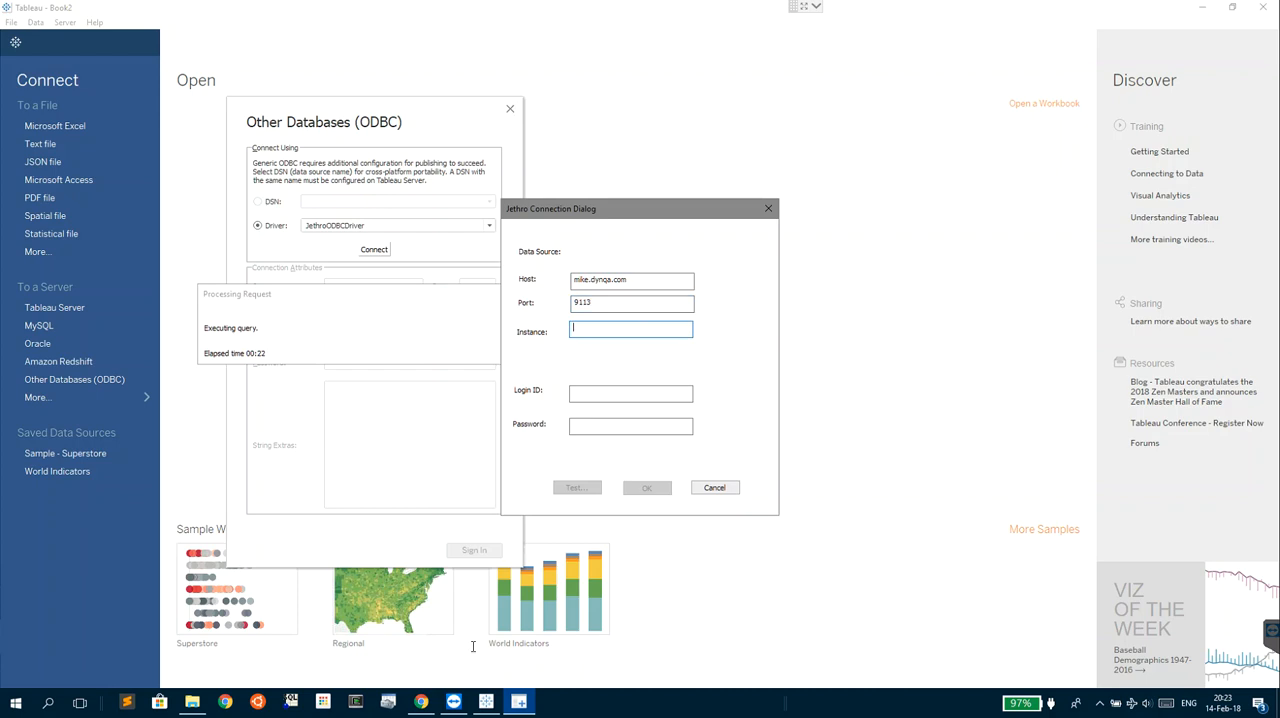
# - Check the demo instance's port in Jethro Manager, and set the instance to demo in Tableau's Jethro connection dialog
pyautogui.click(424, 708)
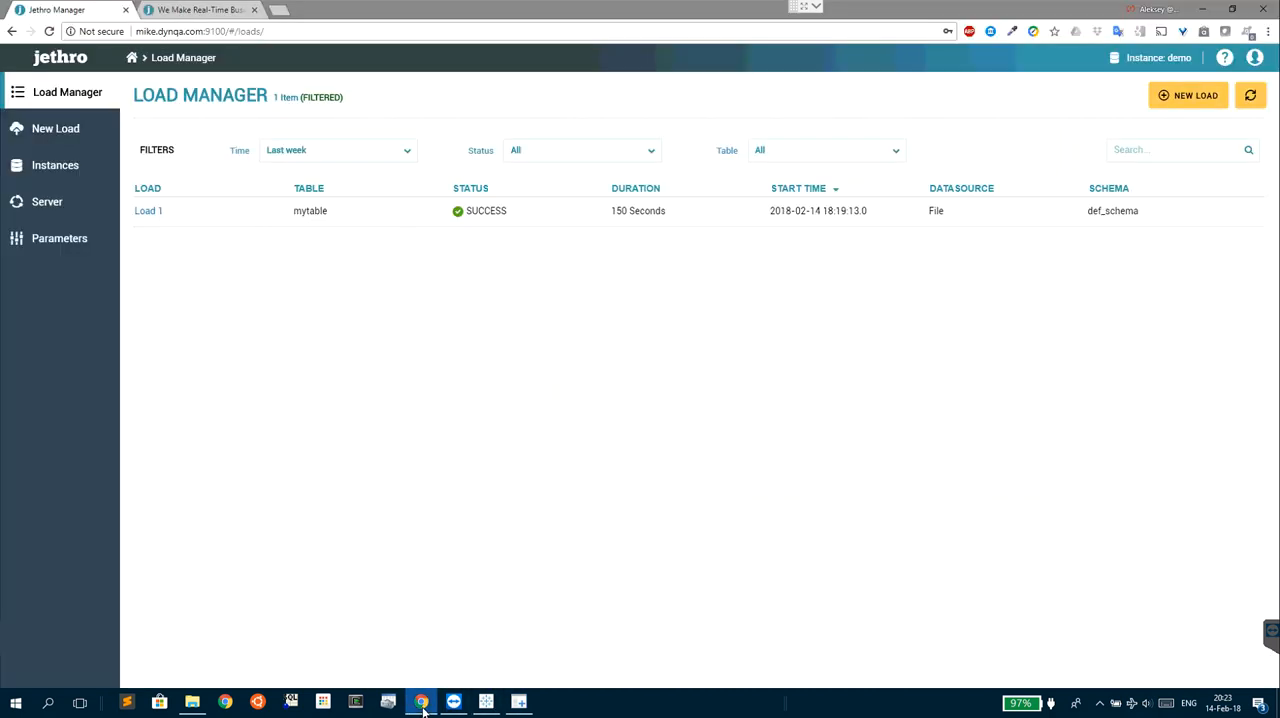
pyautogui.click(50, 170)
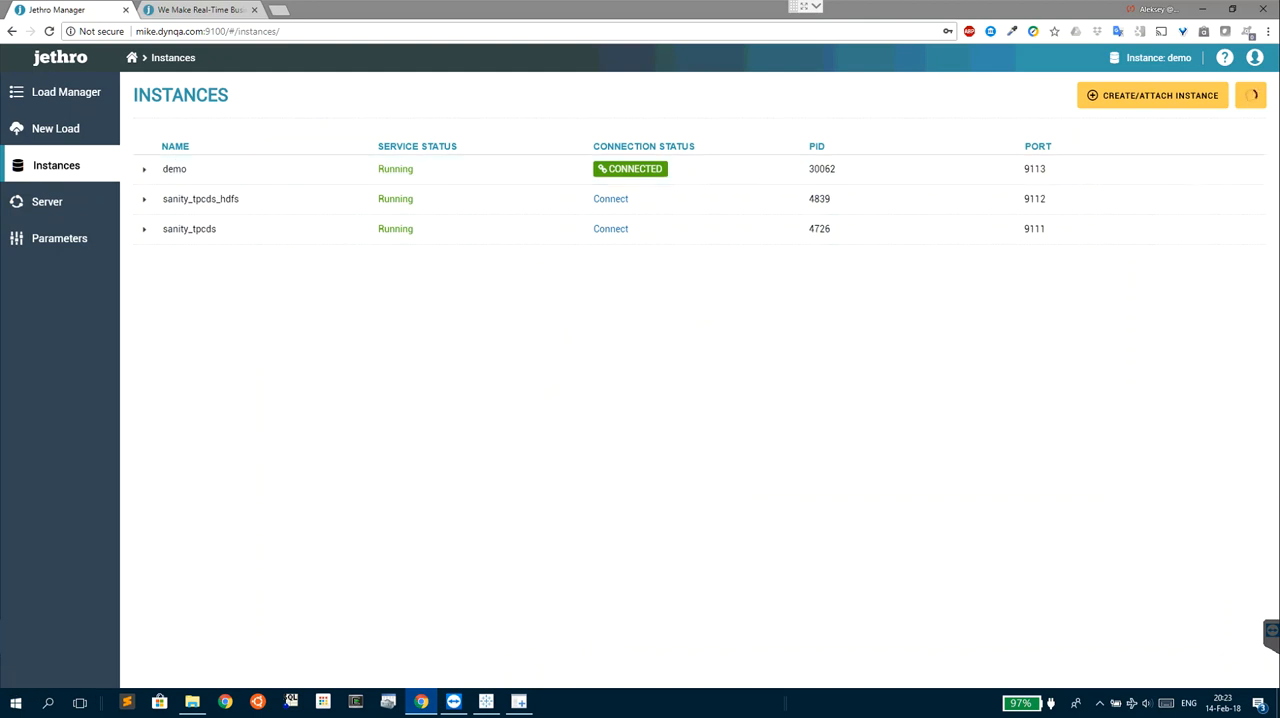
pyautogui.click(486, 701)
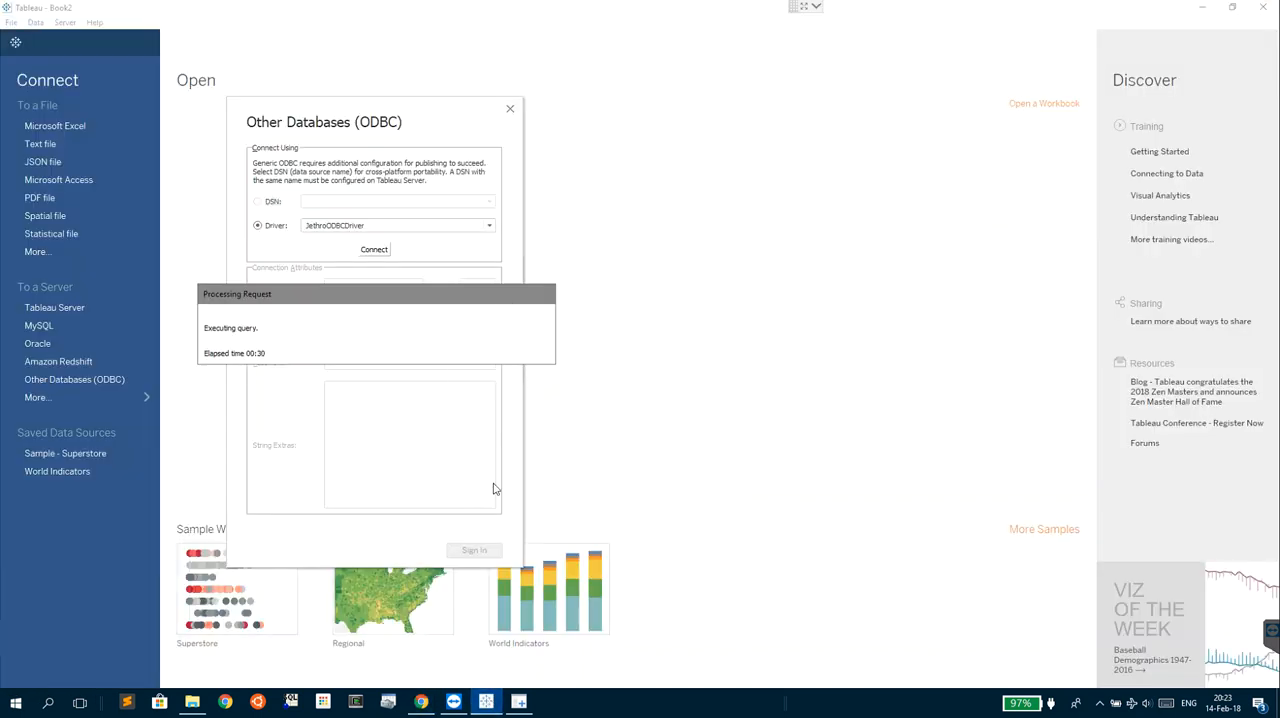
pyautogui.click(519, 701)
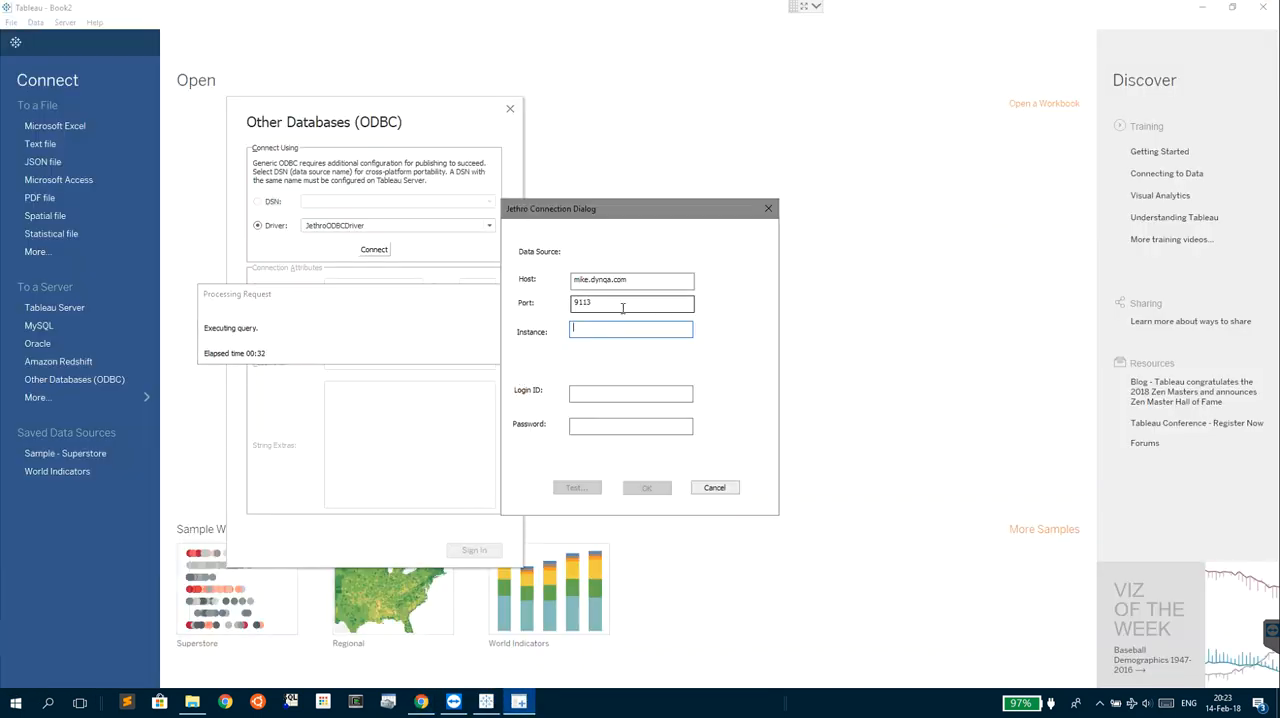
pyautogui.write('demo')
pyautogui.press('Tab')
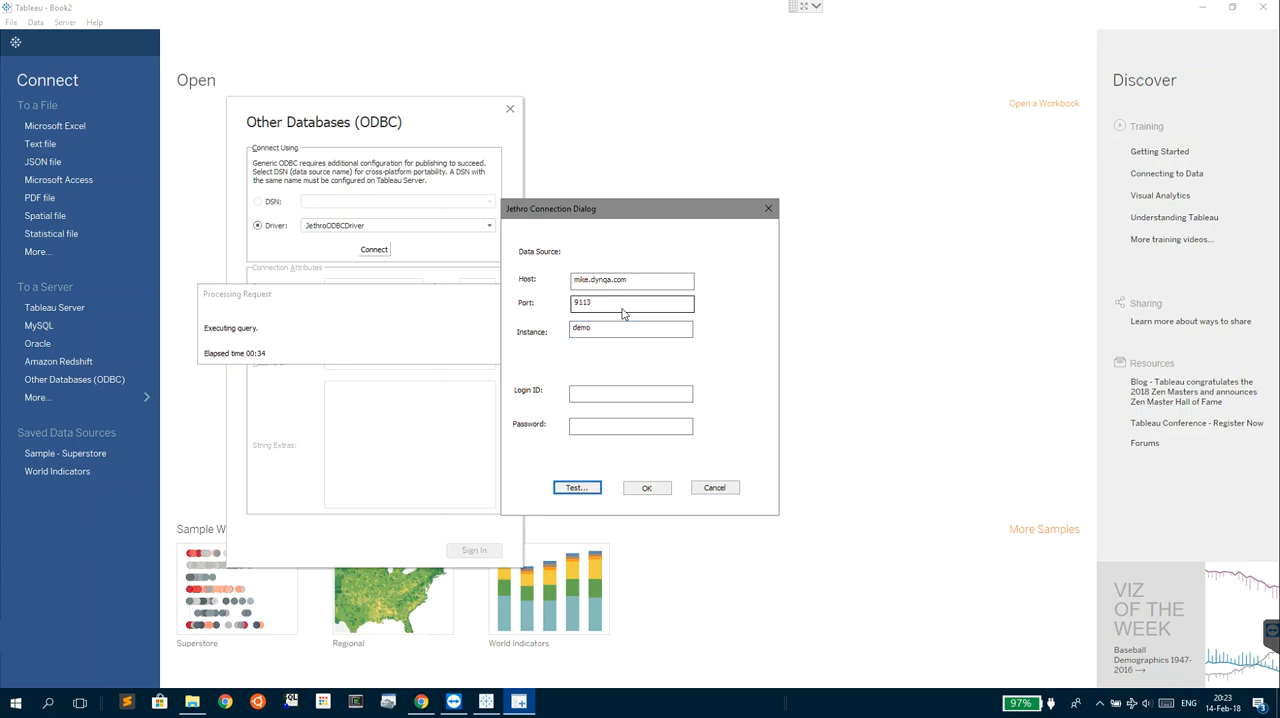
# - Enter the login ID jethro and the account password, test the connection, and sign in to the data source
pyautogui.click(612, 392)
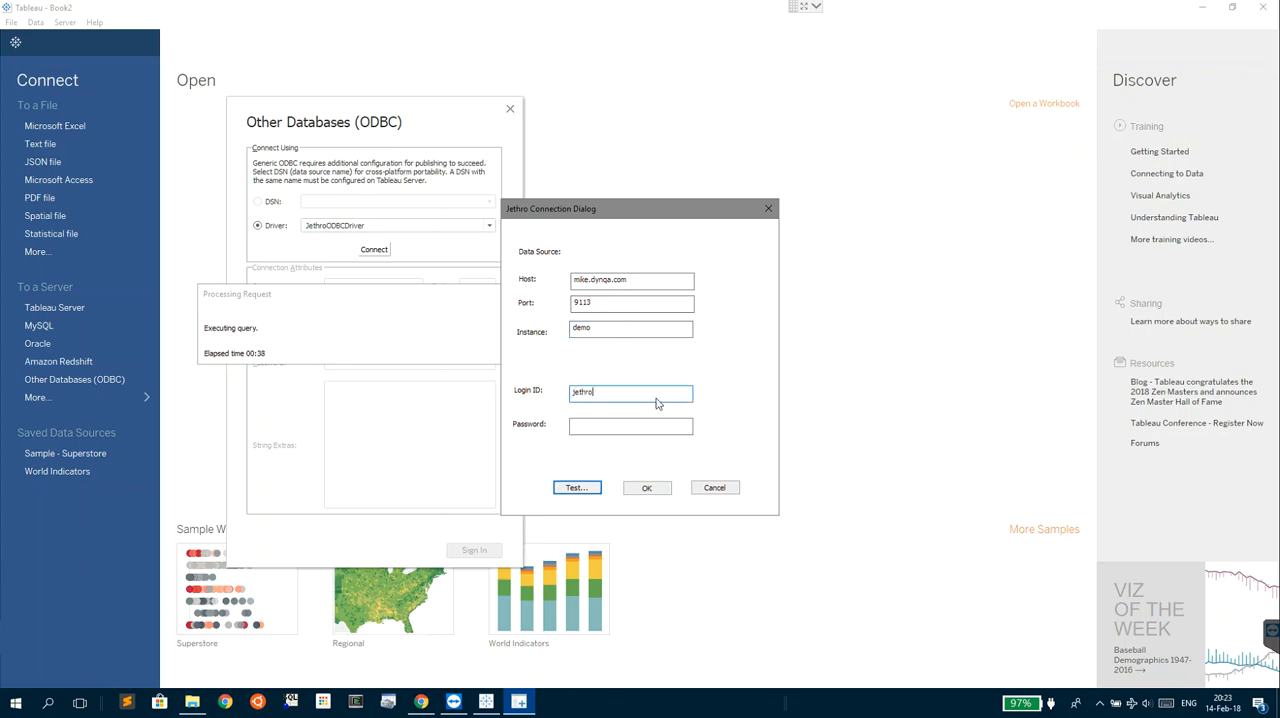
pyautogui.press('Tab')
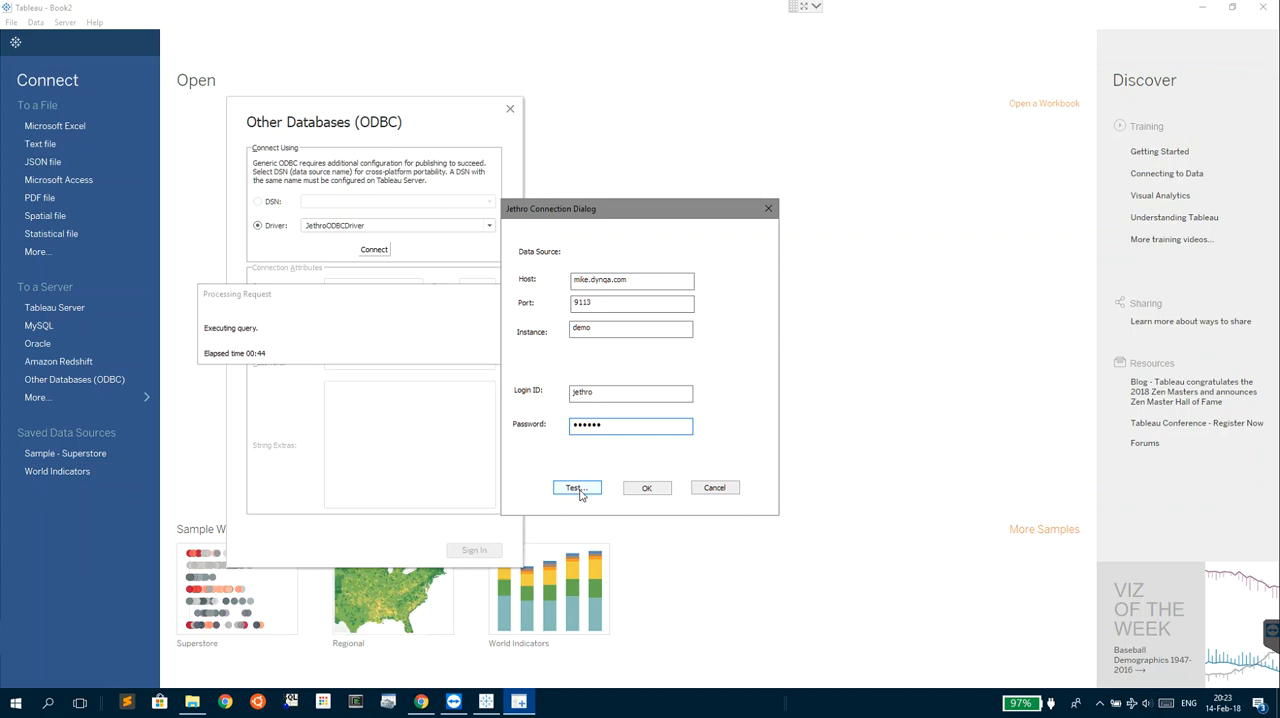
pyautogui.click(576, 490)
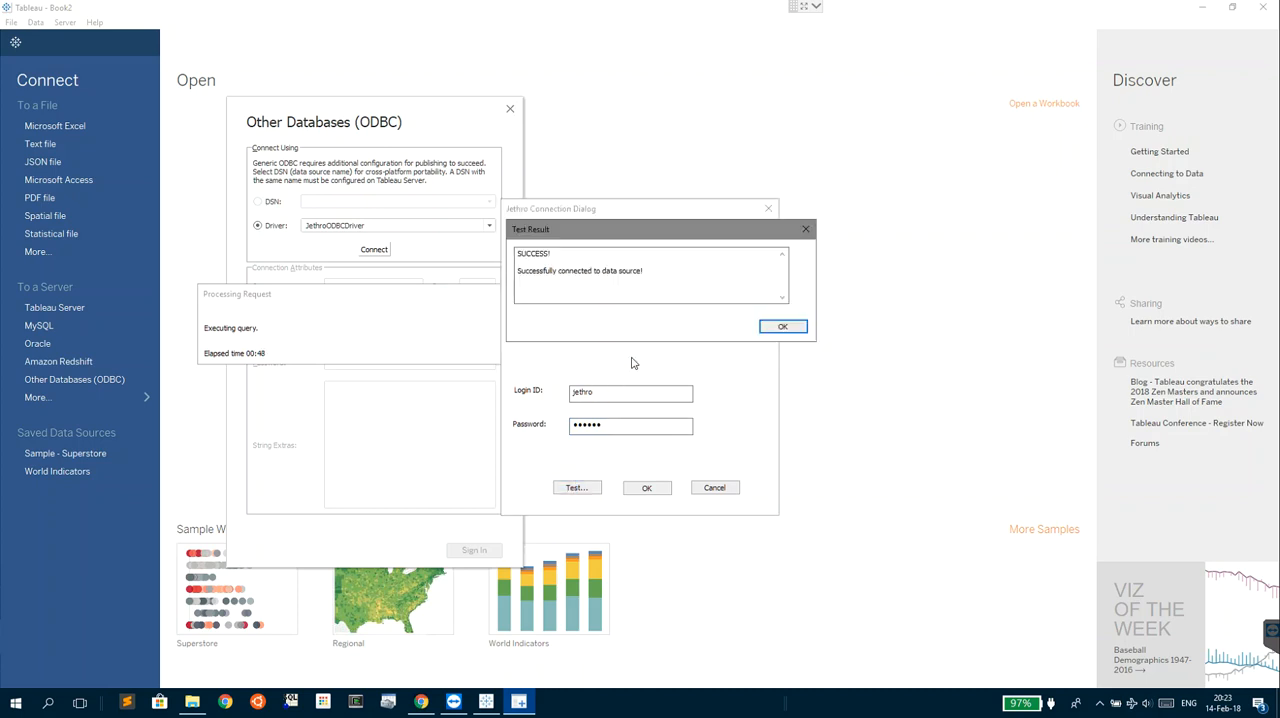
pyautogui.click(785, 328)
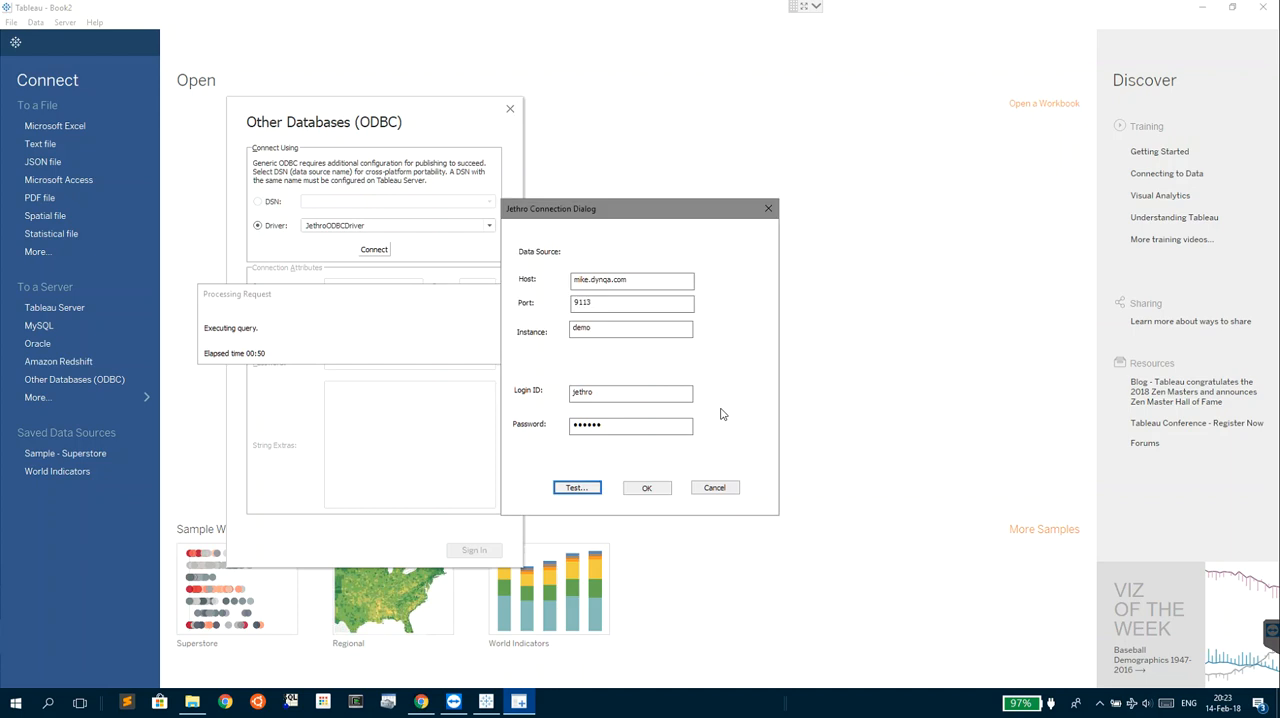
pyautogui.click(647, 488)
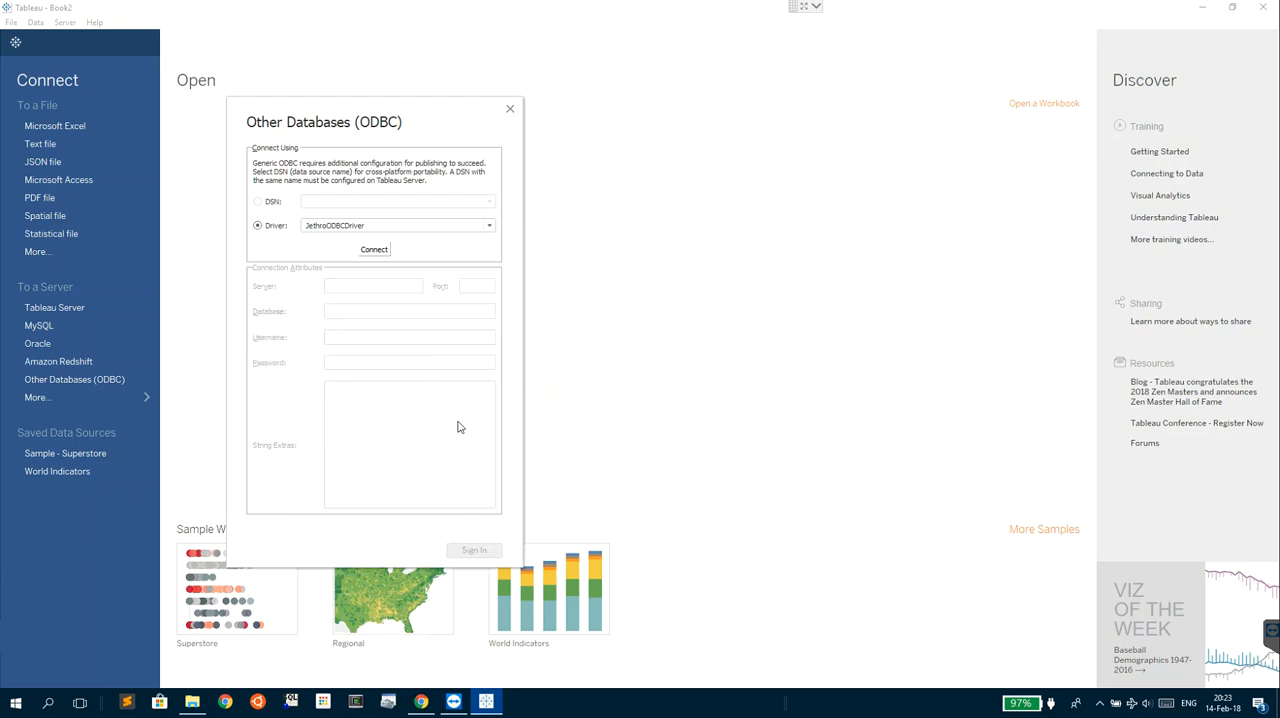
pyautogui.click(484, 553)
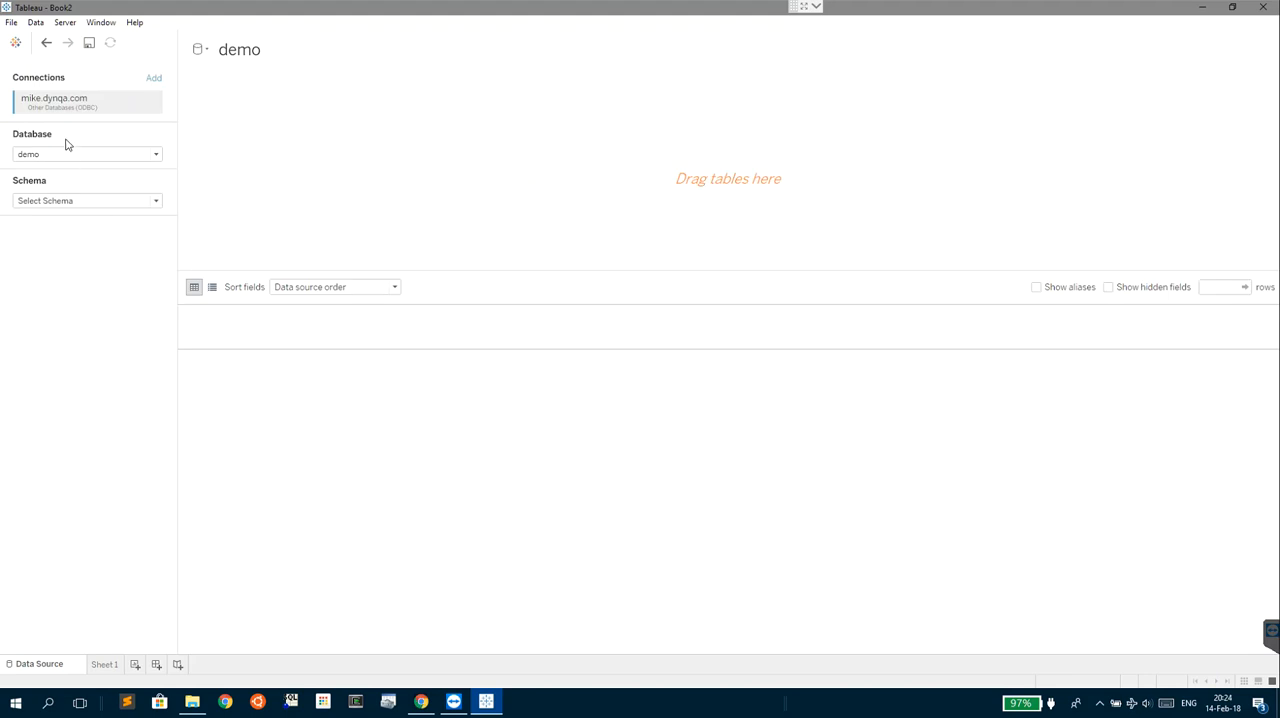
# - Choose the schema def_schema and add the table mytable to the data source
pyautogui.click(94, 204)
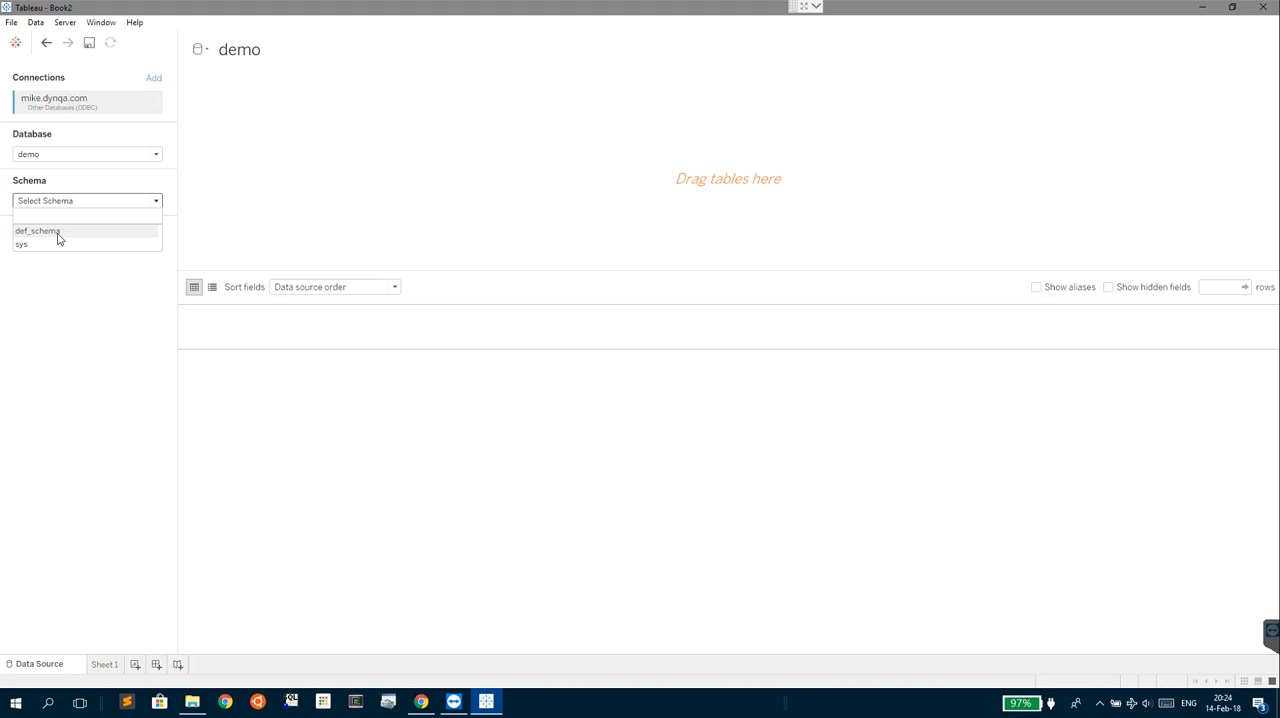
pyautogui.click(49, 231)
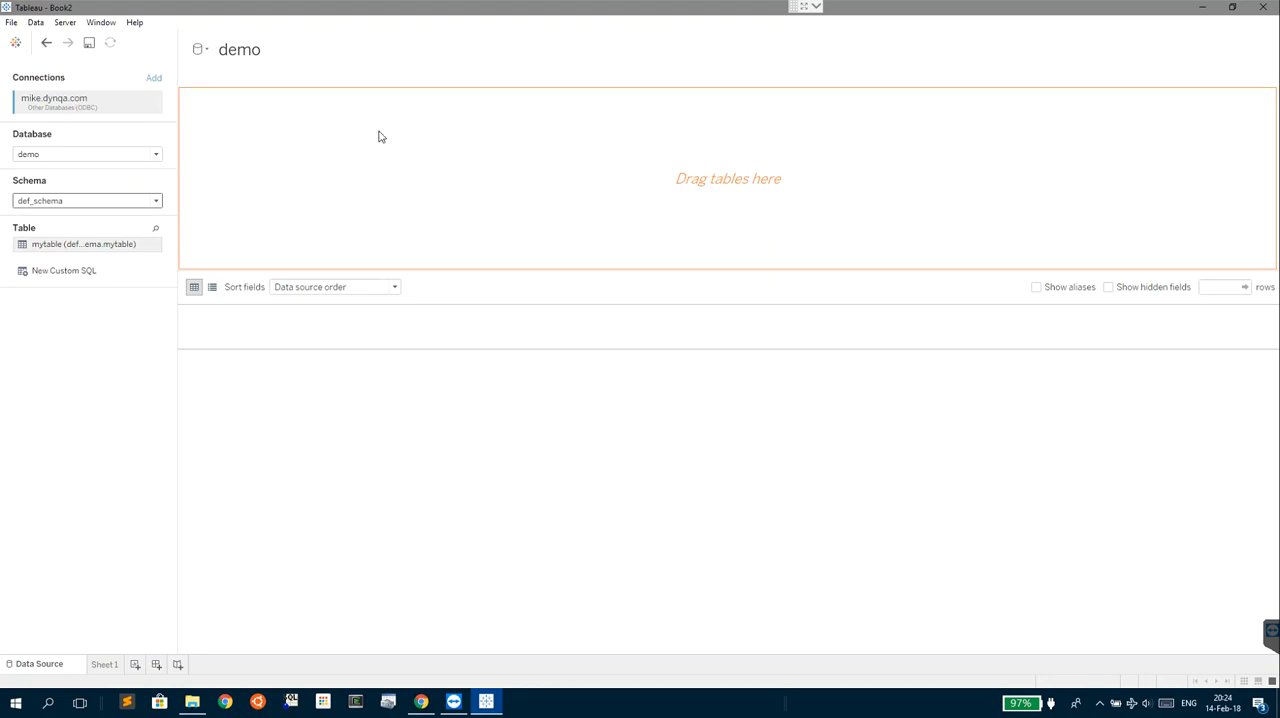
pyautogui.doubleClick(61, 246)
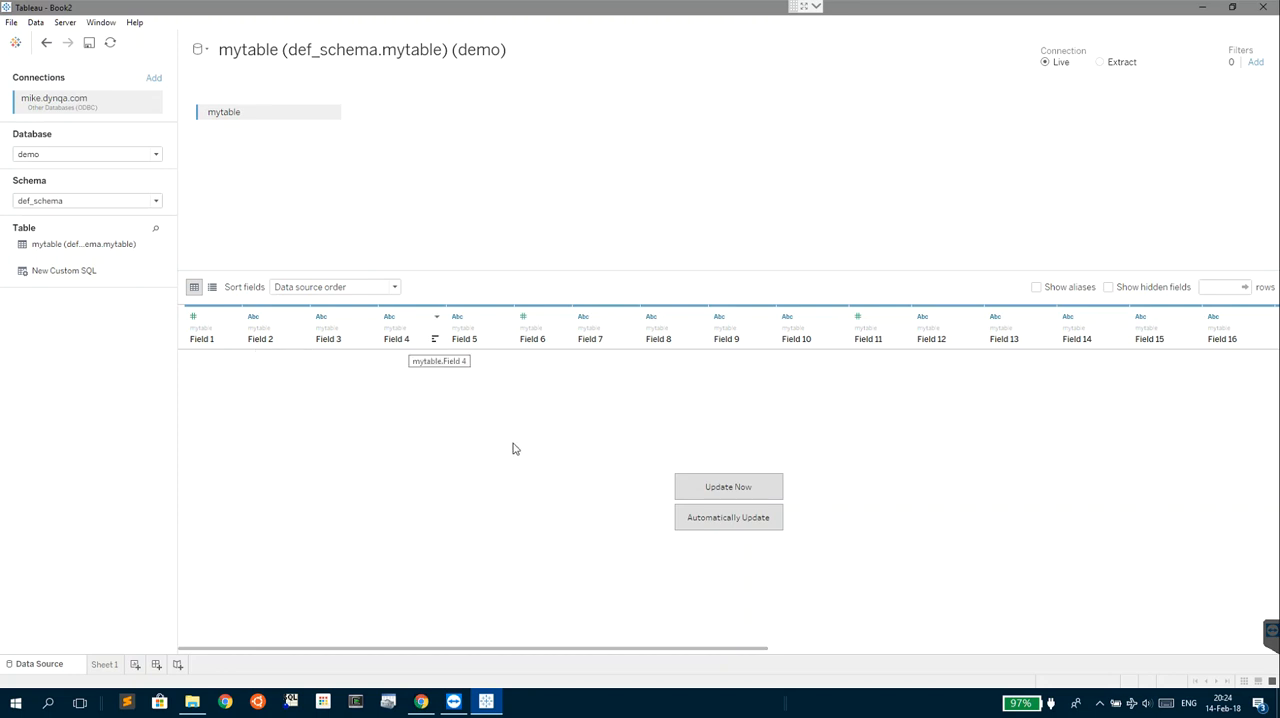
# - On Sheet 1, plot Number of Records as rows against the year of Field 22 as columns
pyautogui.click(106, 665)
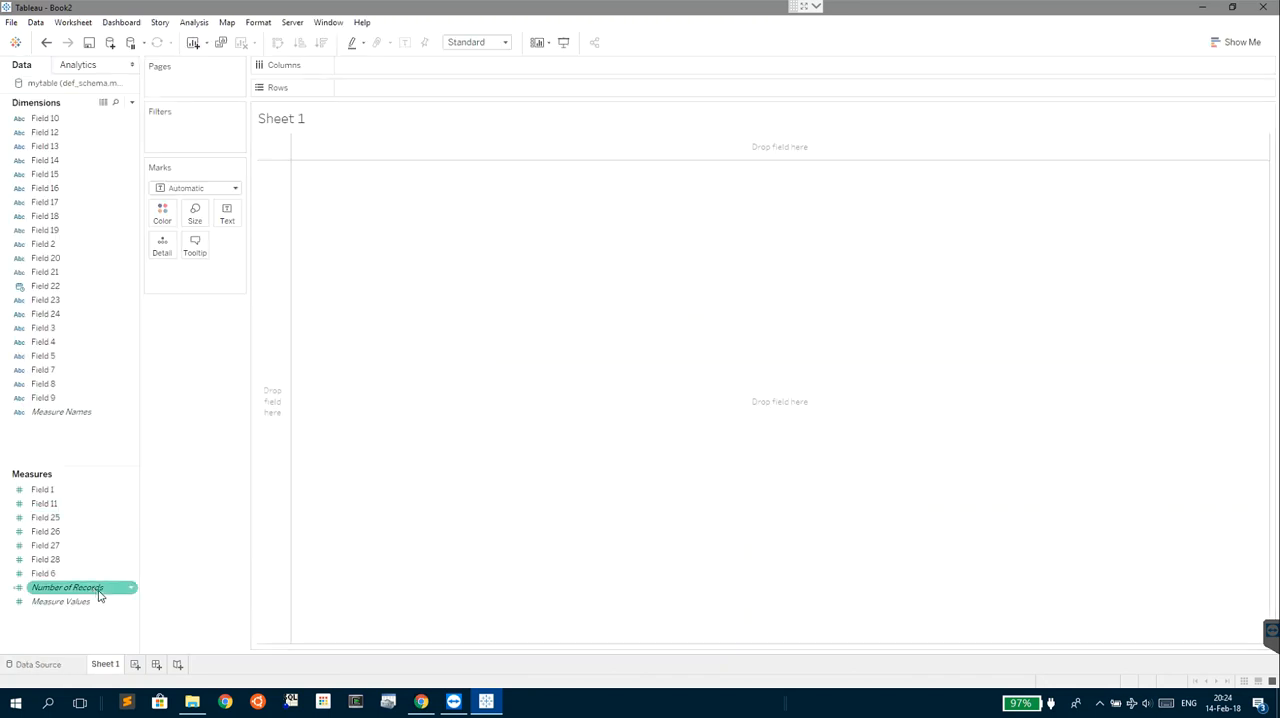
pyautogui.moveTo(94, 590); pyautogui.dragTo(420, 92)
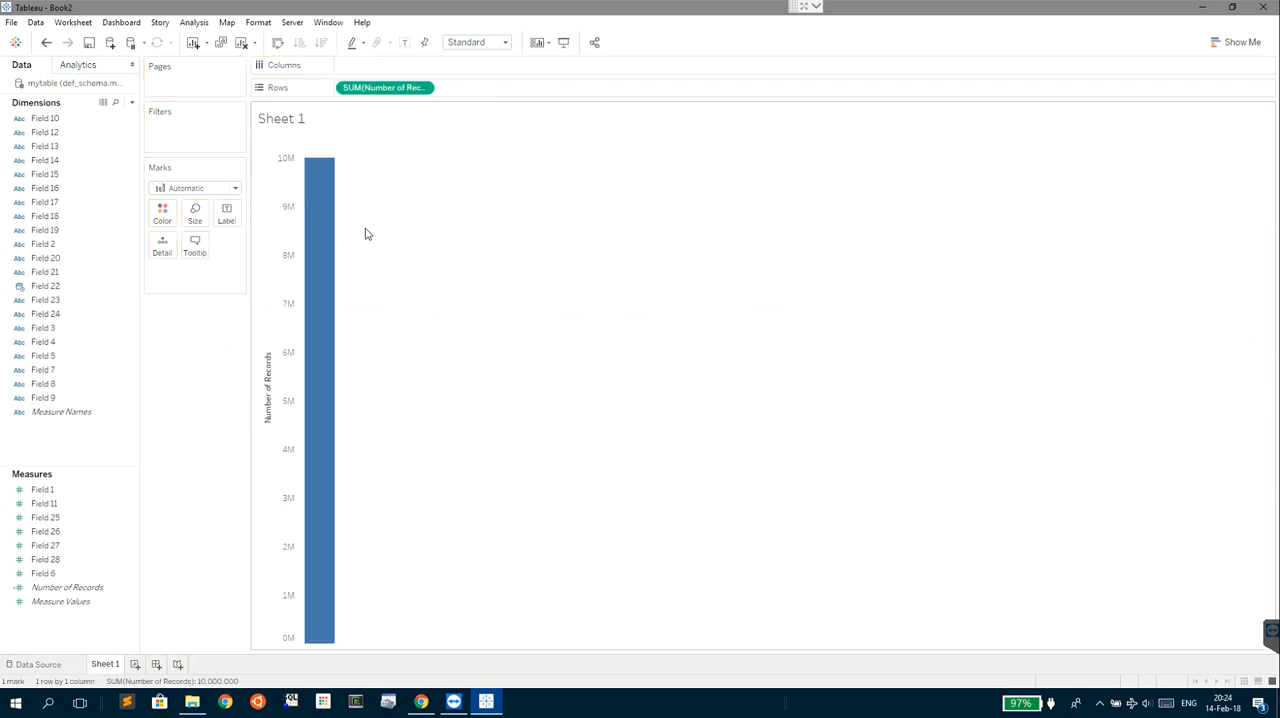
pyautogui.moveTo(332, 245)
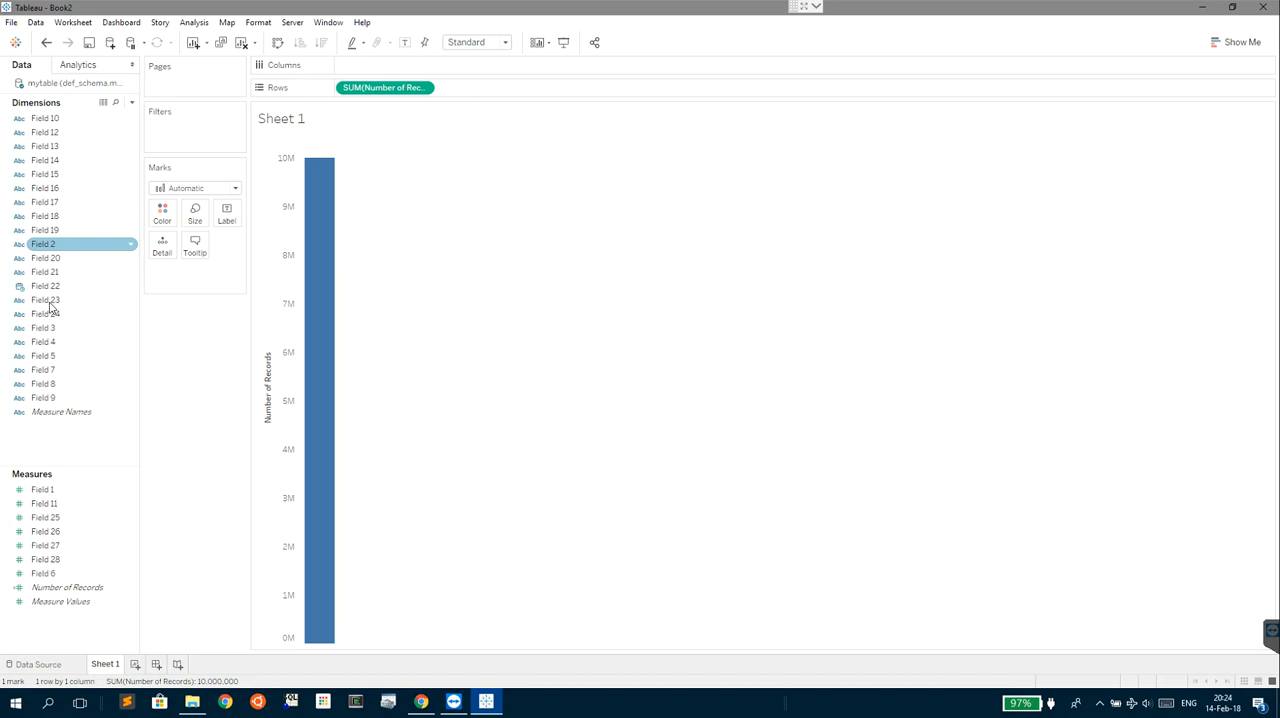
pyautogui.moveTo(52, 288); pyautogui.dragTo(386, 64)
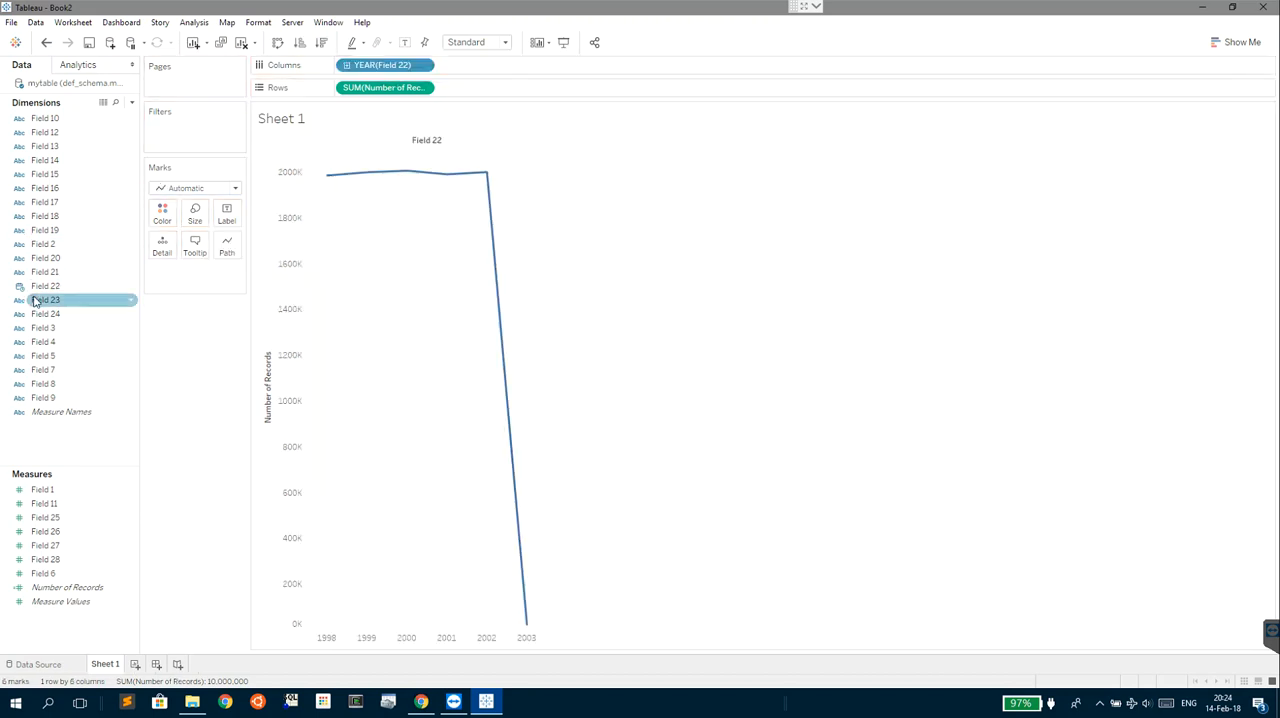
pyautogui.click(458, 341)
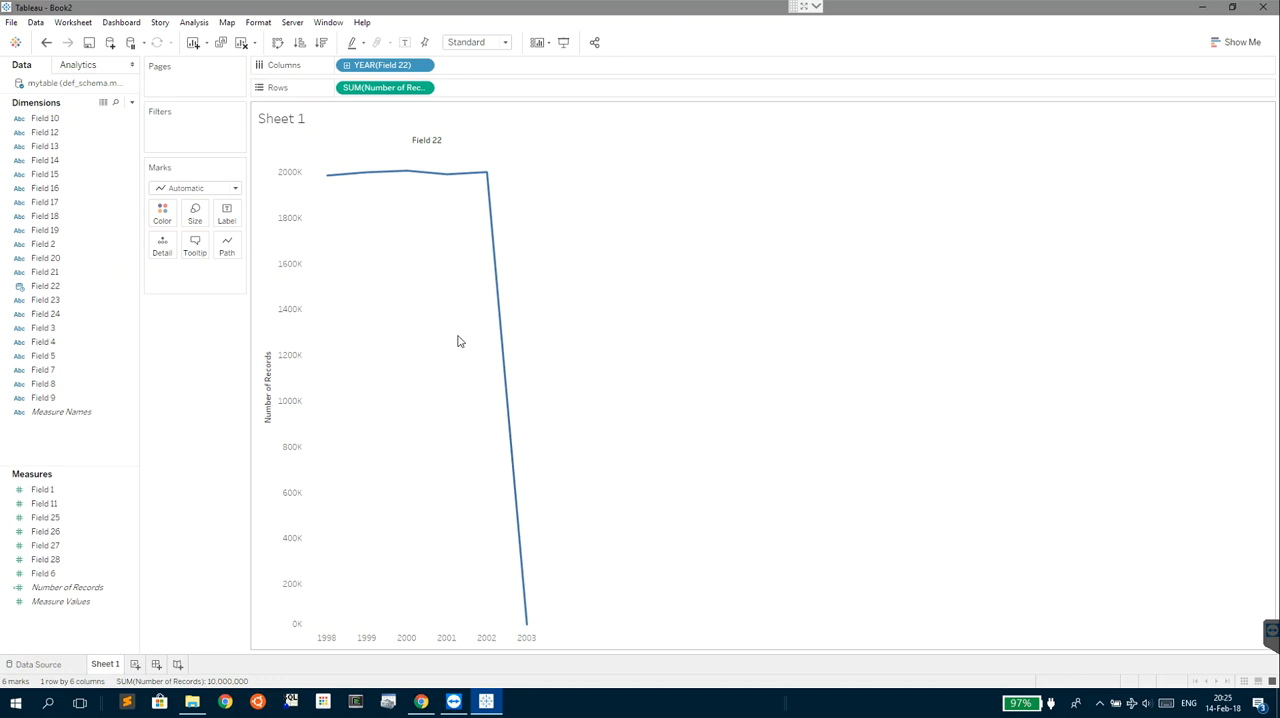